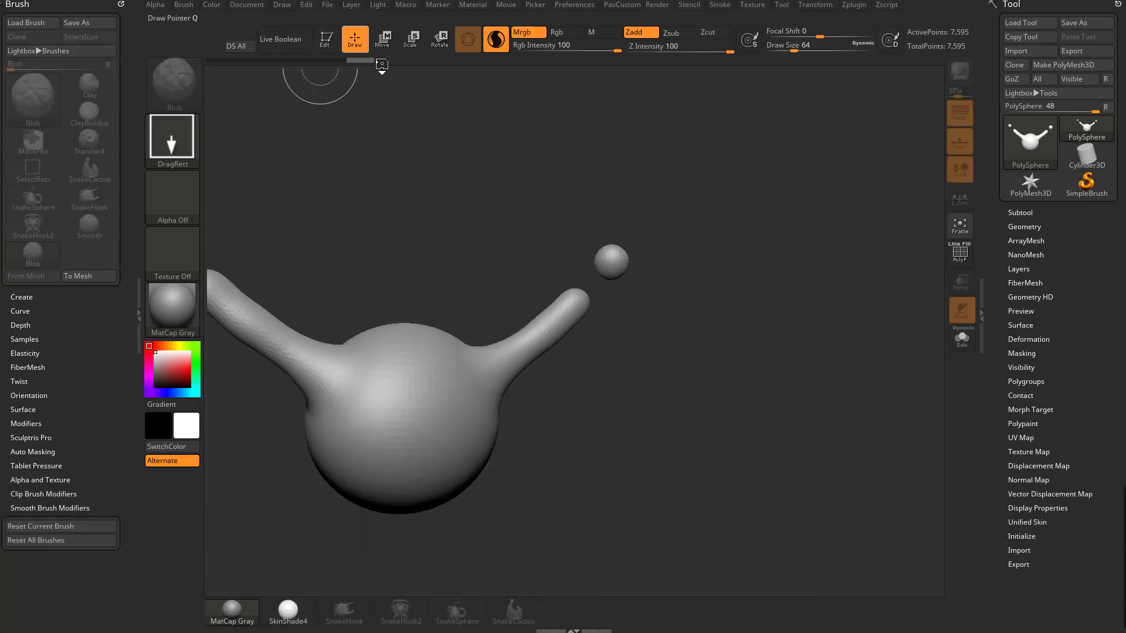
# Clear the canvas, draw a Cylinder3D, enter Edit mode and convert the cylinder to a PolyMesh3D
pyautogui.hotkey('ctrl', 'n')
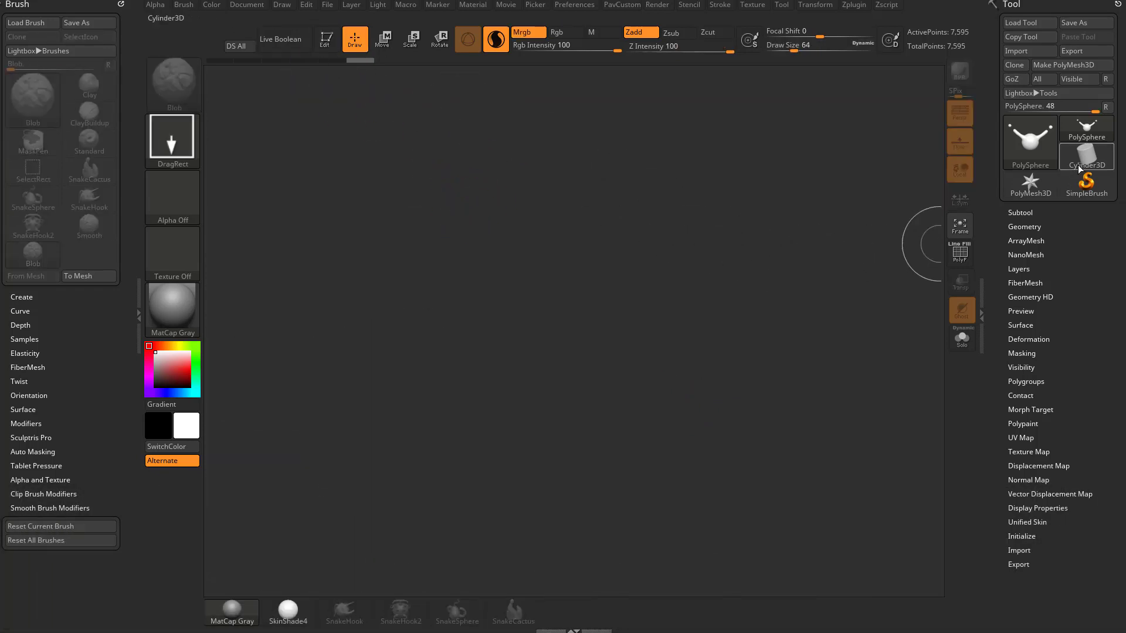
pyautogui.click(1086, 155)
pyautogui.moveTo(463, 343); pyautogui.dragTo(506, 398)
pyautogui.click(327, 38)
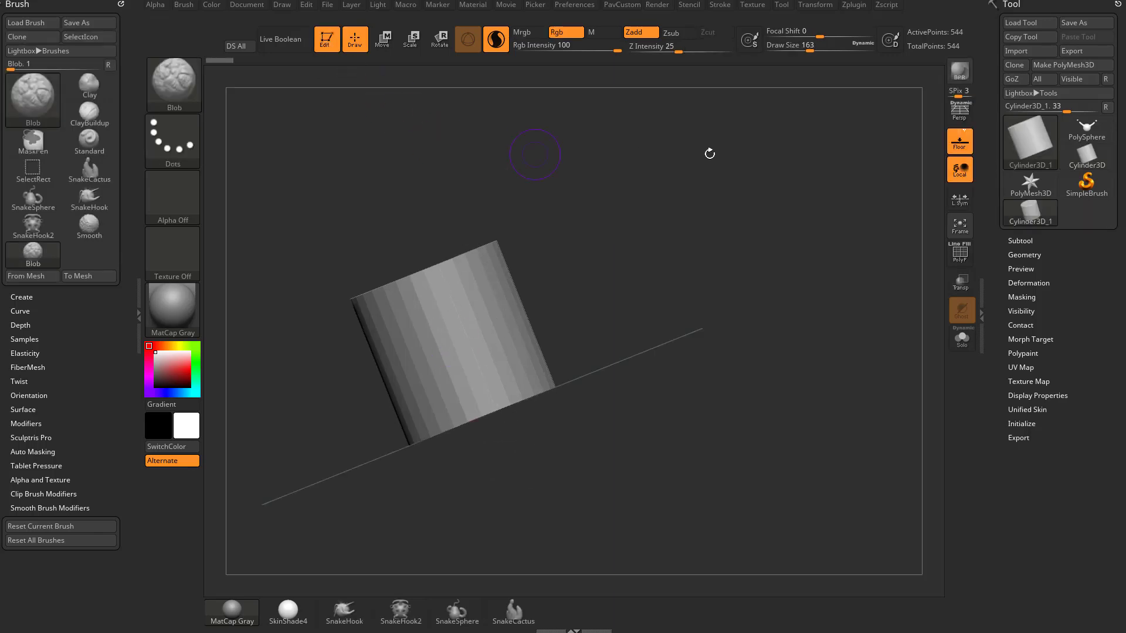
pyautogui.click(1099, 64)
pyautogui.keyDown('shift'); pyautogui.moveTo(719, 262); pyautogui.dragTo(751, 277); pyautogui.keyUp('shift')
# Activate Move mode with the transpose line instead of the gizmo, and try placing the line on the cylinder's top cap and side
pyautogui.press('w')
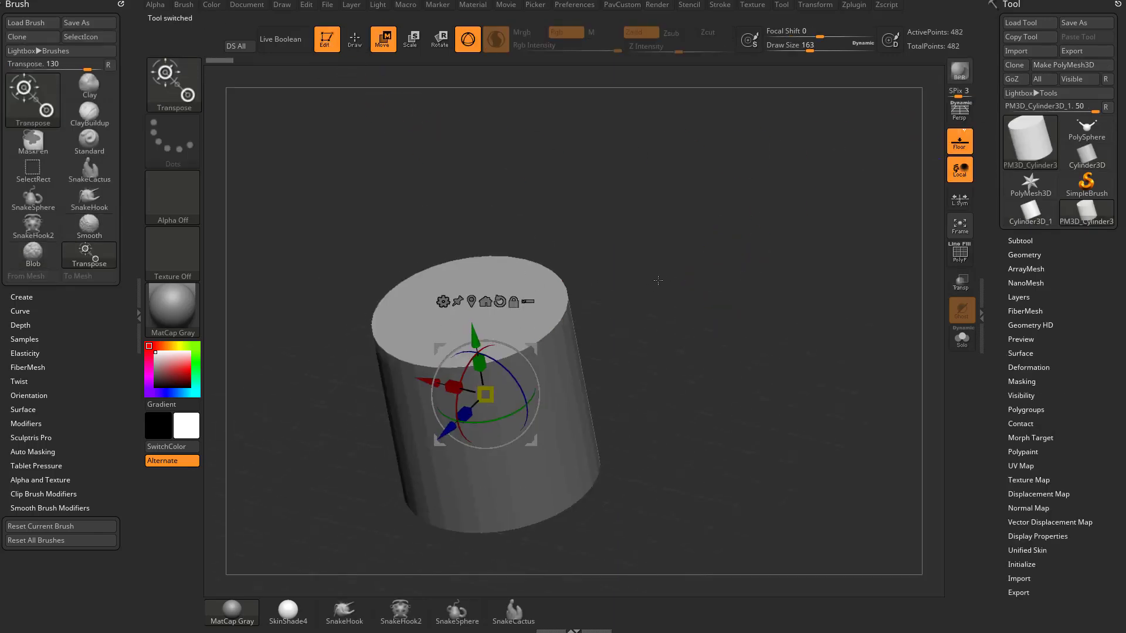
pyautogui.press('y')
pyautogui.moveTo(645, 283); pyautogui.dragTo(669, 286)
pyautogui.moveTo(701, 321); pyautogui.dragTo(494, 251)
pyautogui.click(526, 284)
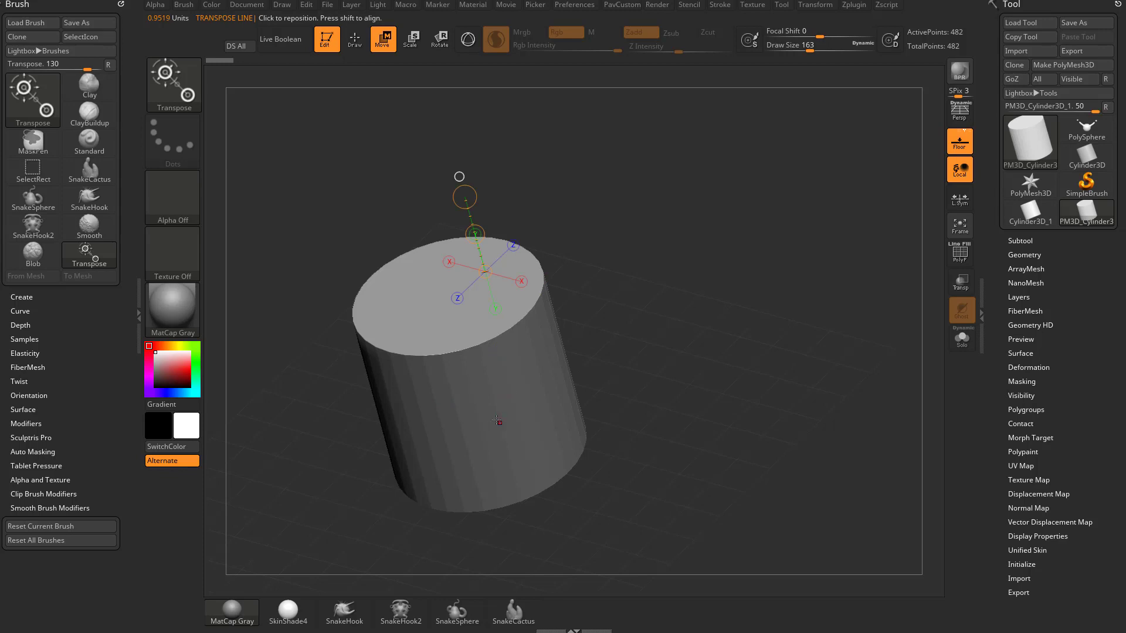
pyautogui.moveTo(443, 221); pyautogui.dragTo(568, 370)
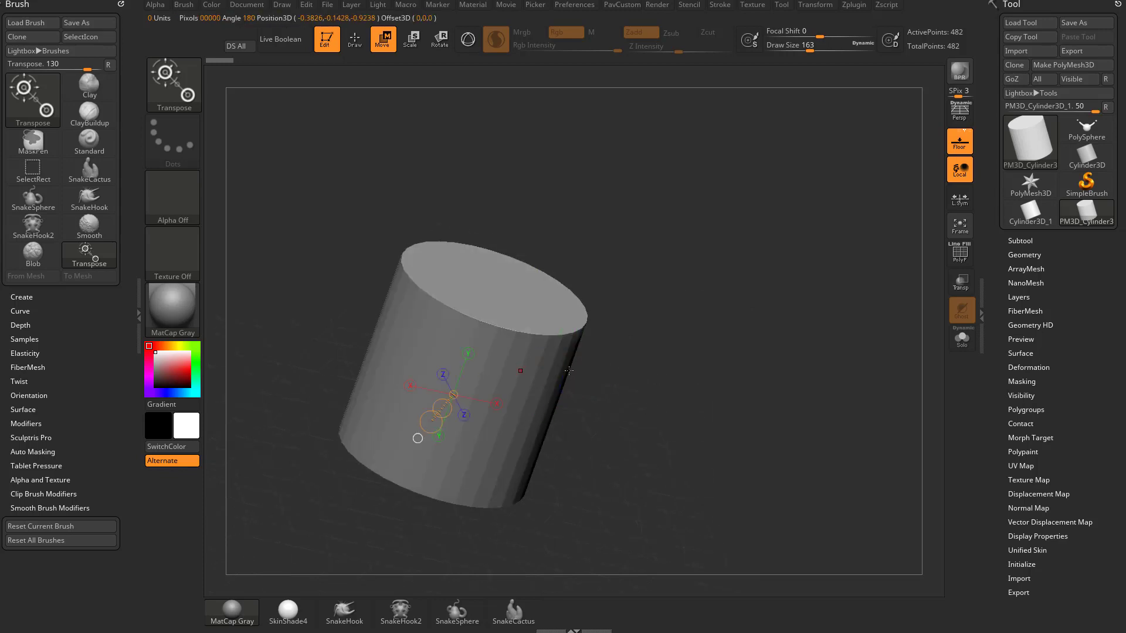
# Show the cylinder's polyframe to inspect its topology, and hide it again
pyautogui.hotkey('shift', 'f')
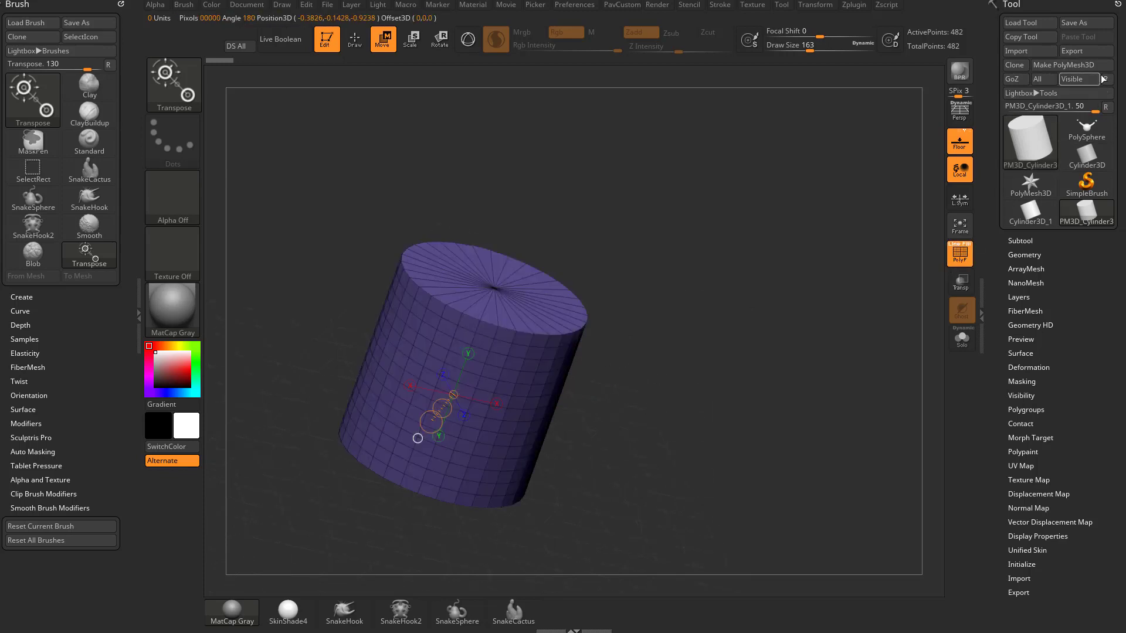
pyautogui.click(951, 262)
pyautogui.moveTo(675, 329); pyautogui.dragTo(625, 278)
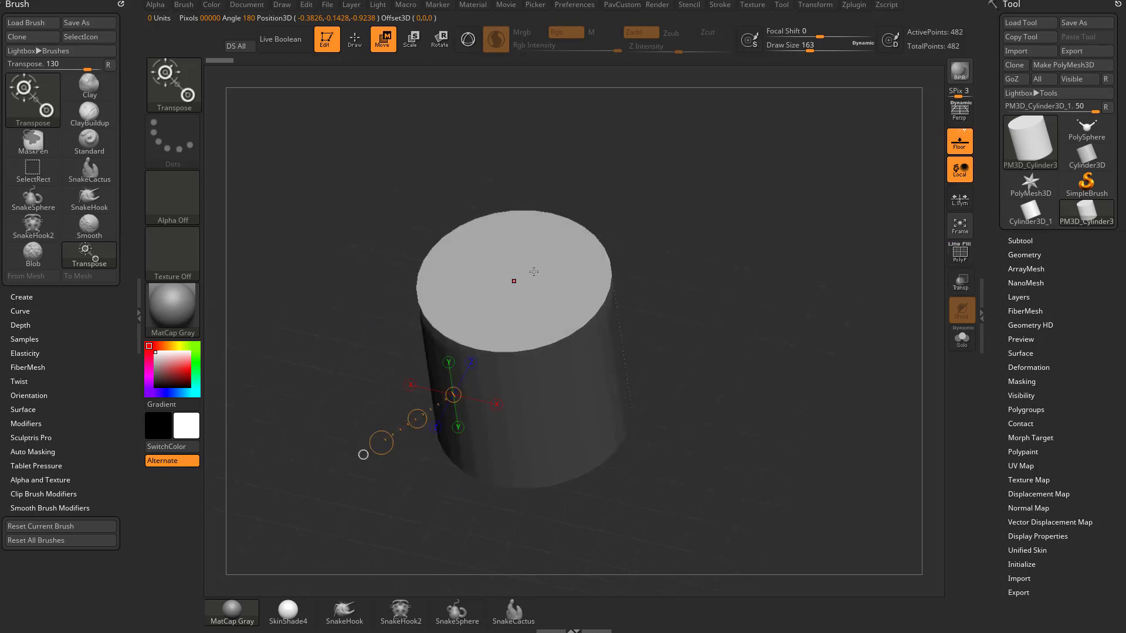
# Place a transpose line about 0.95 units long pointing straight out of the cylinder's top cap
pyautogui.moveTo(534, 272); pyautogui.dragTo(587, 276)
pyautogui.moveTo(502, 289); pyautogui.dragTo(516, 176)
pyautogui.moveTo(513, 308); pyautogui.dragTo(545, 253)
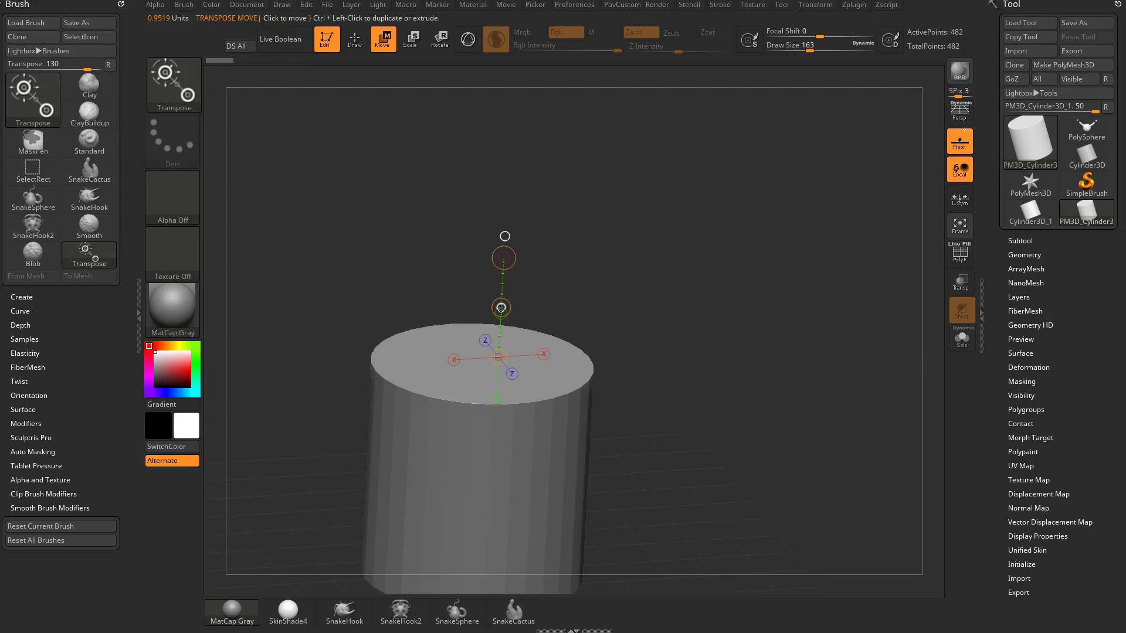
pyautogui.moveTo(513, 290); pyautogui.dragTo(463, 323)
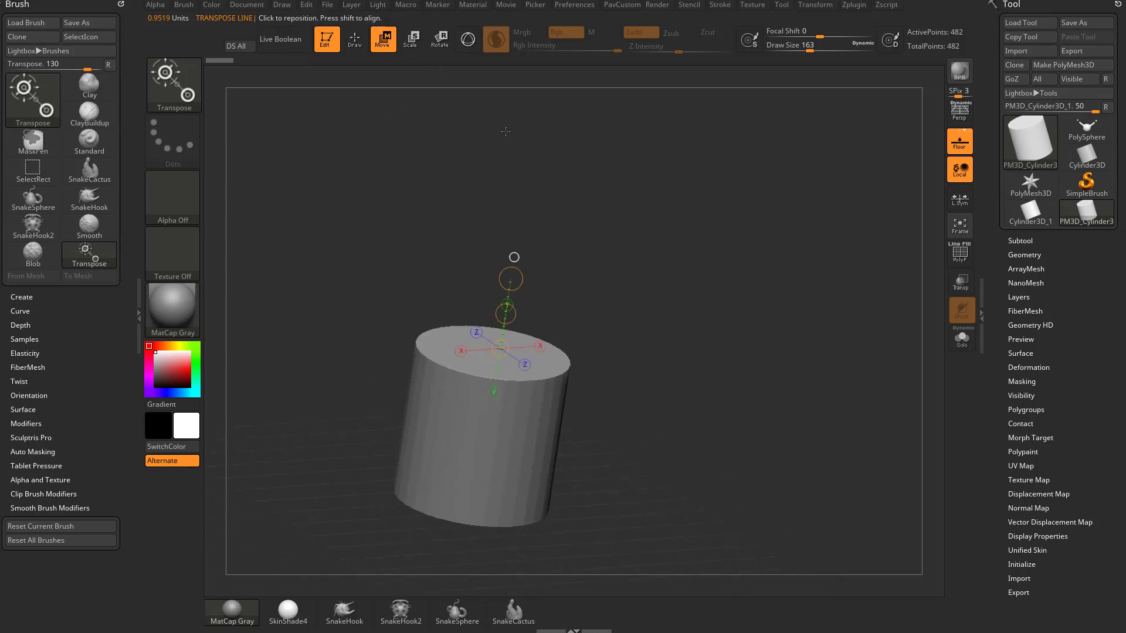
# Try the Scale and Rotate modes, and return to Draw mode with the Clay brush selected
pyautogui.press('e')
pyautogui.press('r')
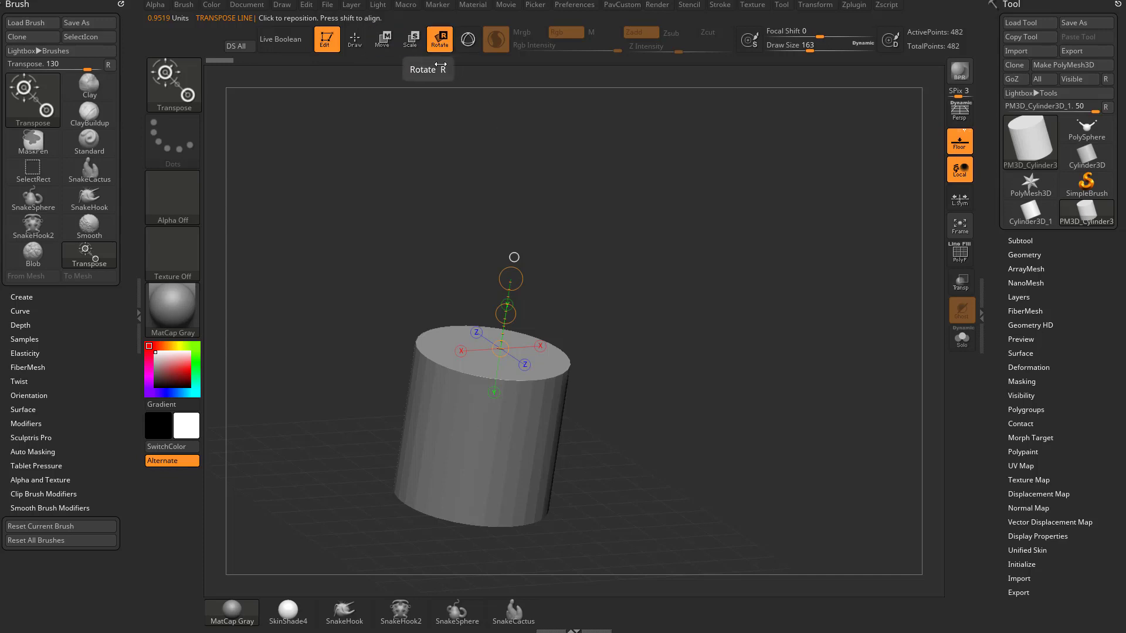
pyautogui.click(355, 39)
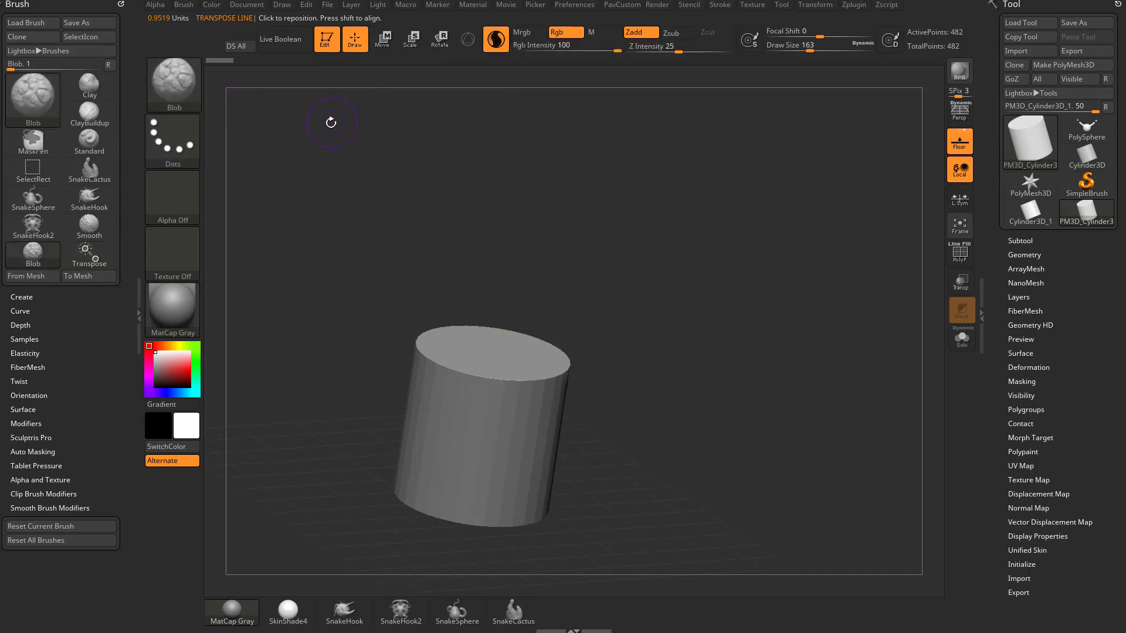
pyautogui.press('b')
pyautogui.press('c')
pyautogui.press('l')
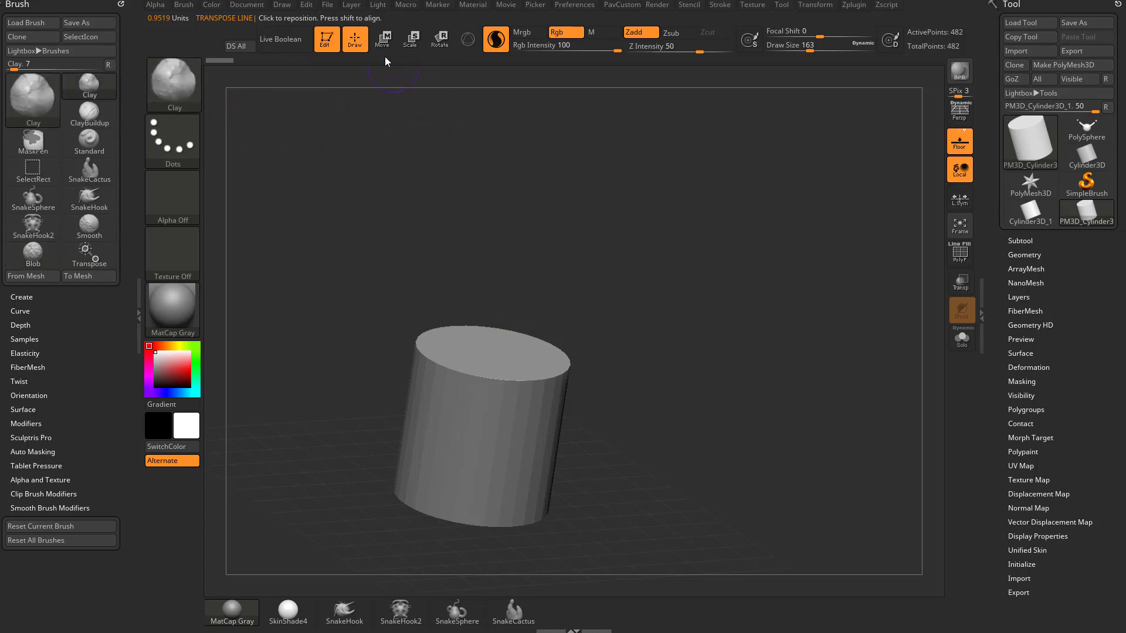
# Return to Move mode, place a transpose line on the top cap, extend it and snap to a straight side view
pyautogui.click(381, 39)
pyautogui.keyDown('alt'); pyautogui.moveTo(630, 290); pyautogui.dragTo(606, 275); pyautogui.keyUp('alt')
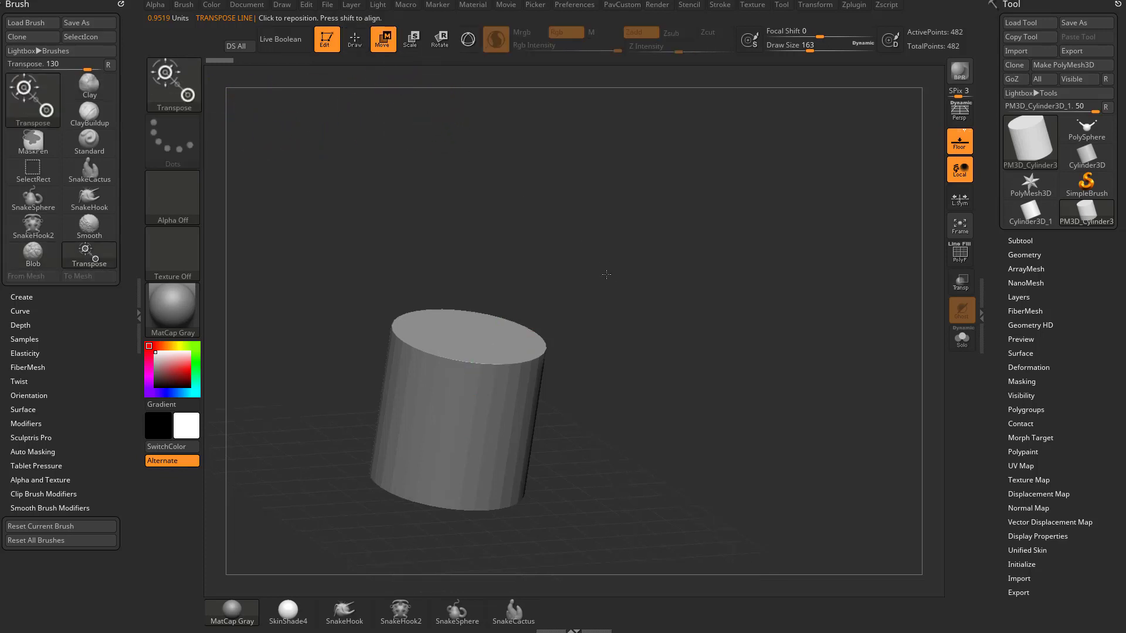
pyautogui.click(445, 352)
pyautogui.moveTo(621, 311); pyautogui.dragTo(603, 269)
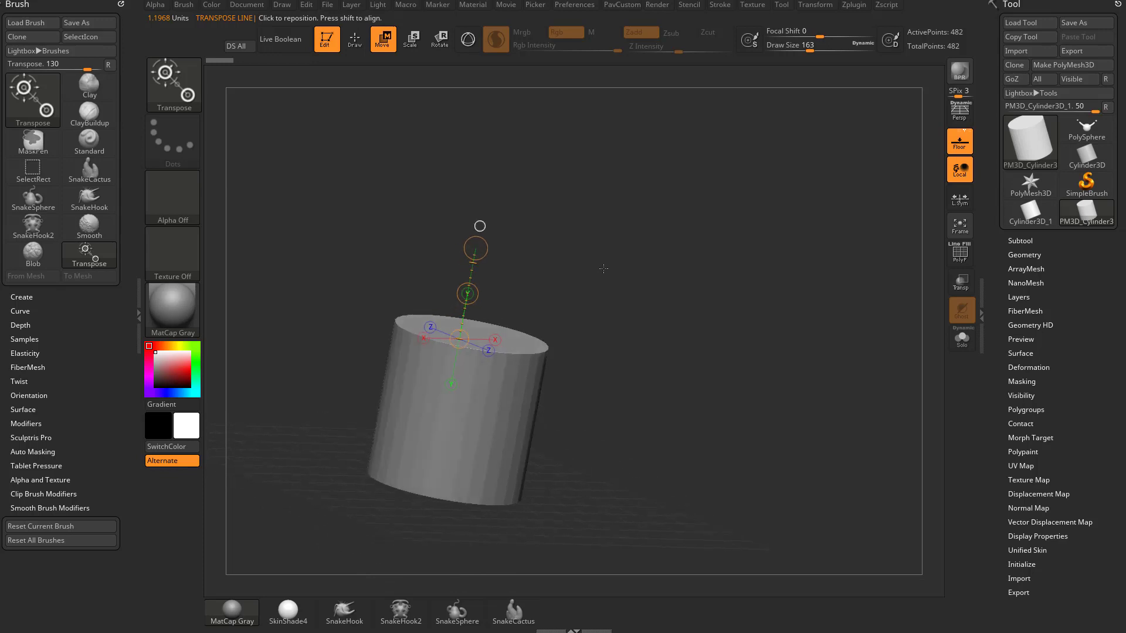
pyautogui.moveTo(487, 246); pyautogui.dragTo(552, 253)
pyautogui.keyDown('shift'); pyautogui.moveTo(582, 316); pyautogui.dragTo(555, 236); pyautogui.keyUp('shift')
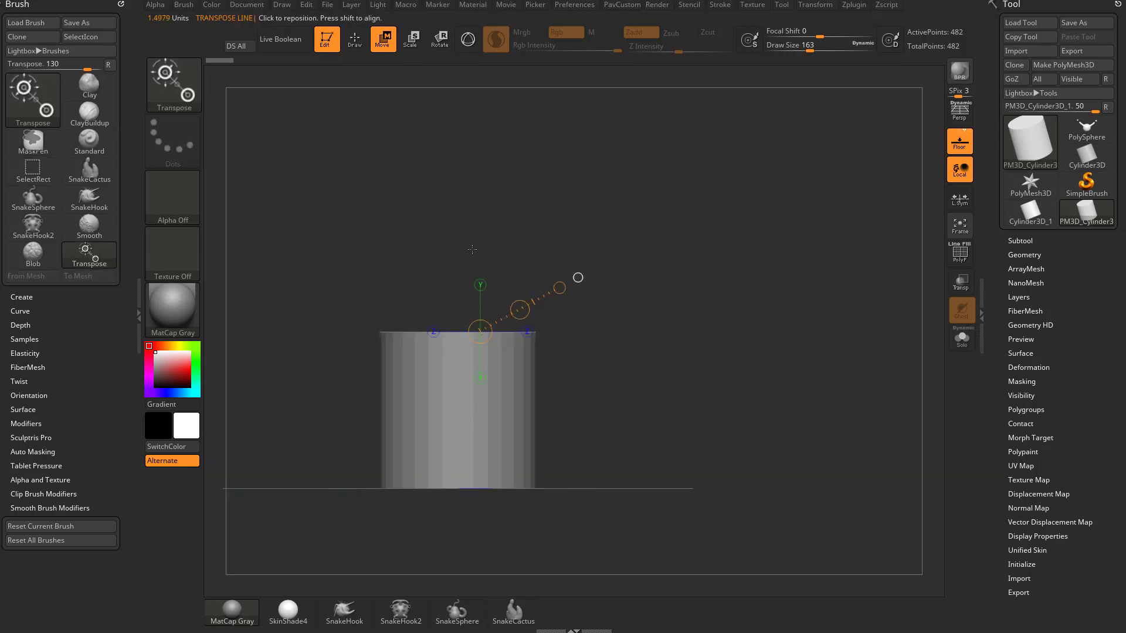
# Swing the transpose line's end around and constrain it vertically above the top cap at about 1.44 units long
pyautogui.moveTo(472, 249); pyautogui.dragTo(581, 217)
pyautogui.moveTo(450, 235); pyautogui.dragTo(510, 251)
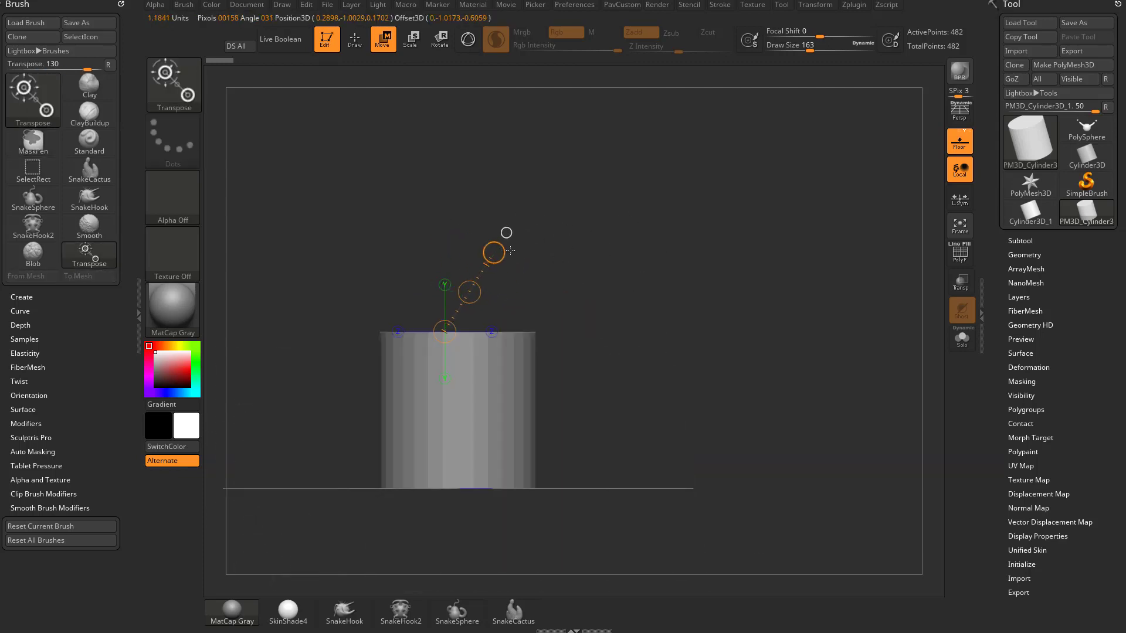
pyautogui.moveTo(544, 432); pyautogui.dragTo(393, 207)
pyautogui.keyDown('shift'); pyautogui.moveTo(455, 223); pyautogui.dragTo(446, 202); pyautogui.keyUp('shift')
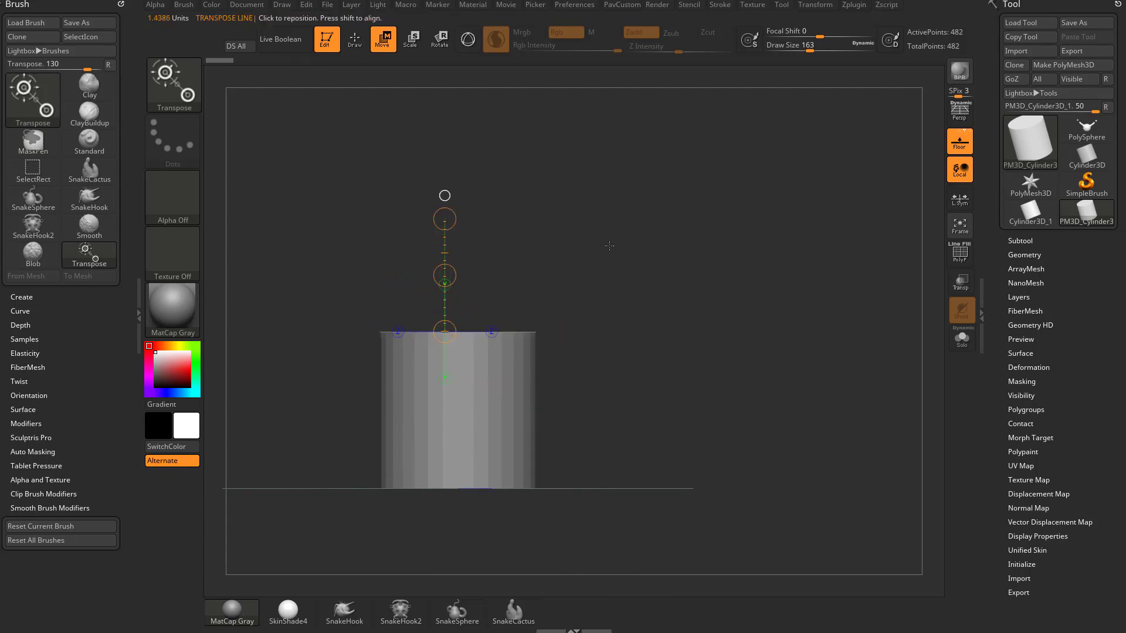
pyautogui.moveTo(586, 212); pyautogui.dragTo(610, 250)
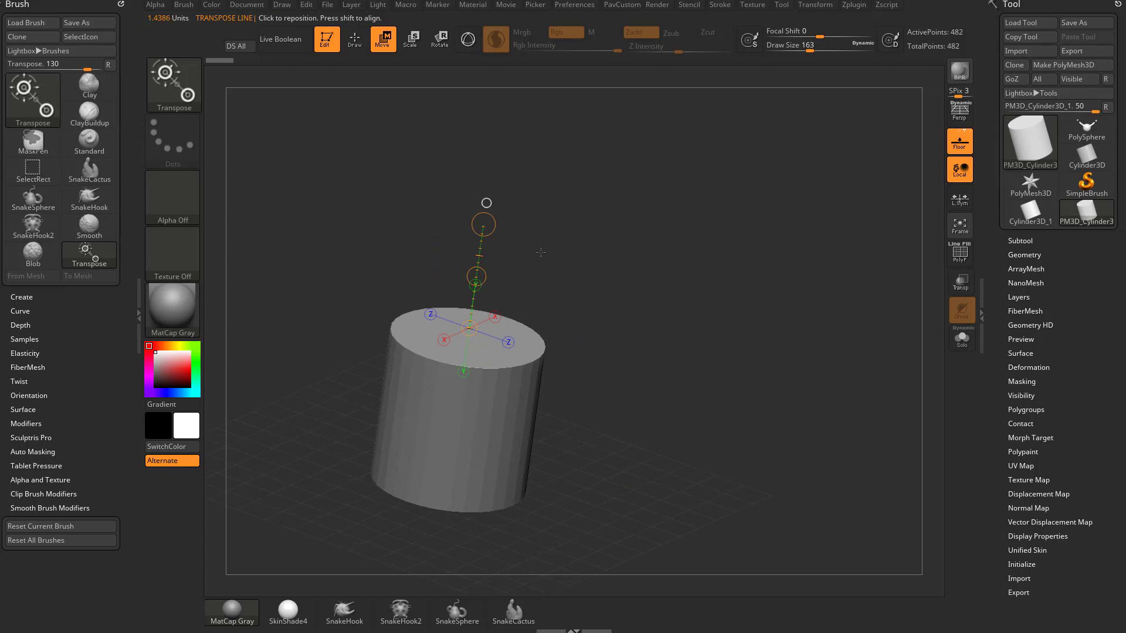
# Try stretching the cylinder with the circle at the transpose line's far end, and undo the deformations
pyautogui.moveTo(484, 224); pyautogui.dragTo(469, 328)
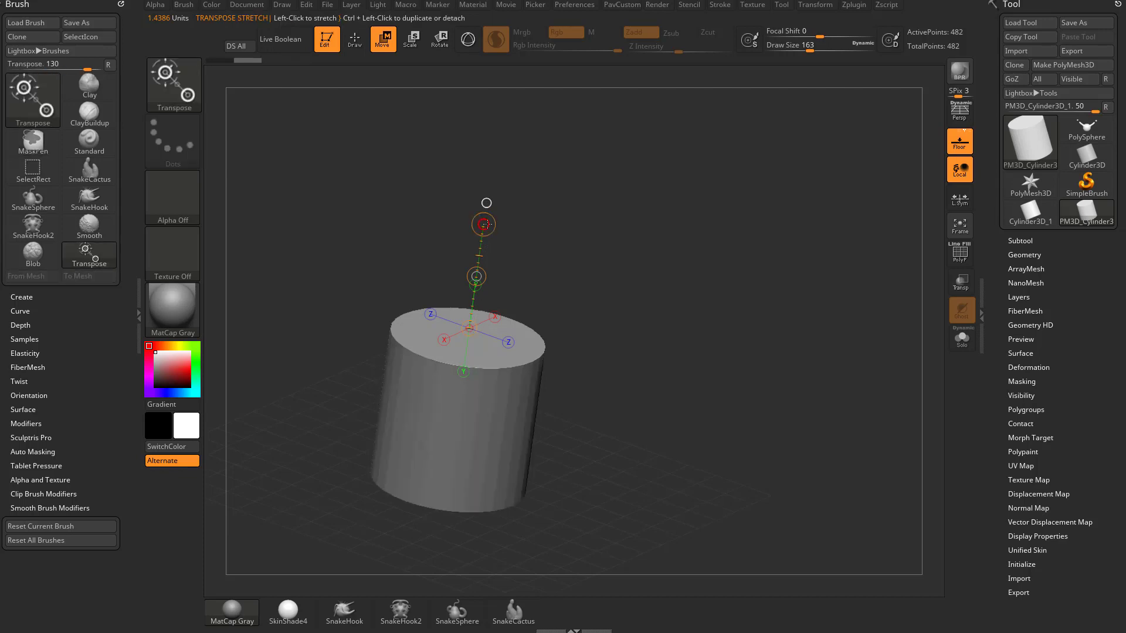
pyautogui.moveTo(490, 223)
pyautogui.mouseDown()
pyautogui.moveTo(493, 262)
pyautogui.moveTo(501, 211)
pyautogui.mouseUp()
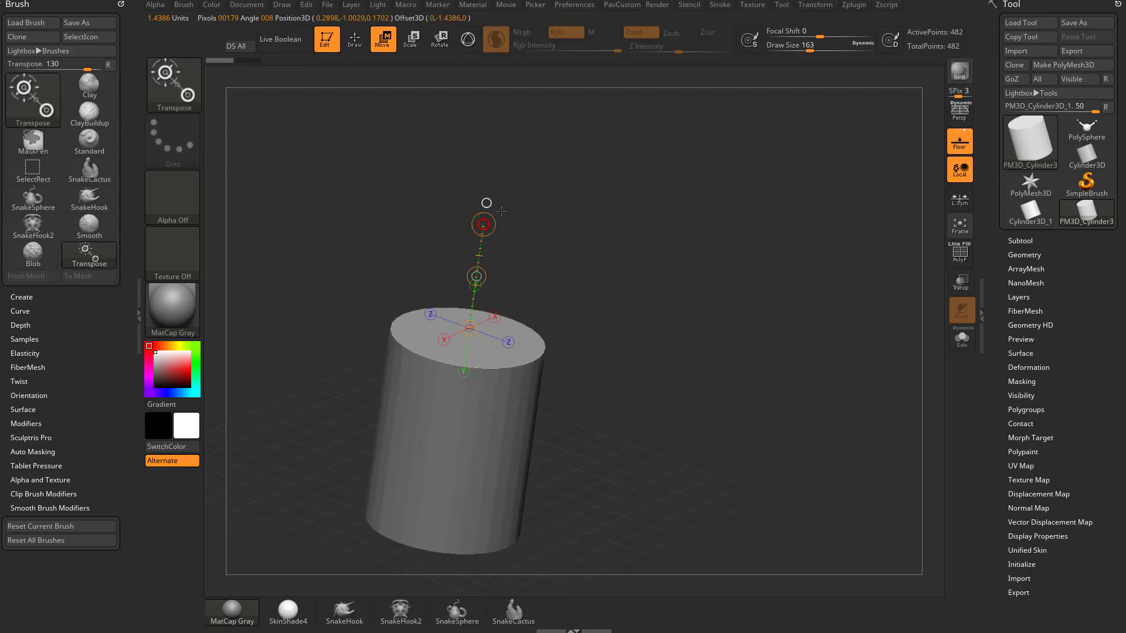
pyautogui.hotkey('ctrl', 'z')
pyautogui.hotkey('ctrl', 'shift', 'z')
pyautogui.hotkey('ctrl', 'z')
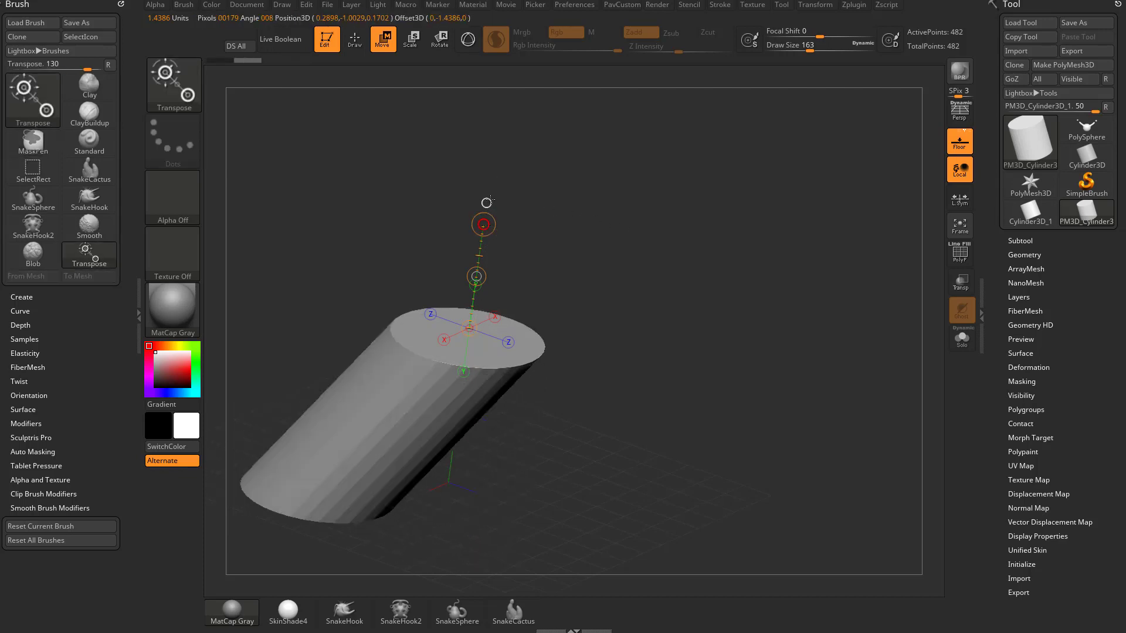
pyautogui.hotkey('ctrl', 'z')
pyautogui.hotkey('ctrl', 'z')
pyautogui.hotkey('ctrl', 'z')
pyautogui.hotkey('ctrl', 'z')
pyautogui.hotkey('ctrl', 'z')
pyautogui.hotkey('ctrl', 'z')
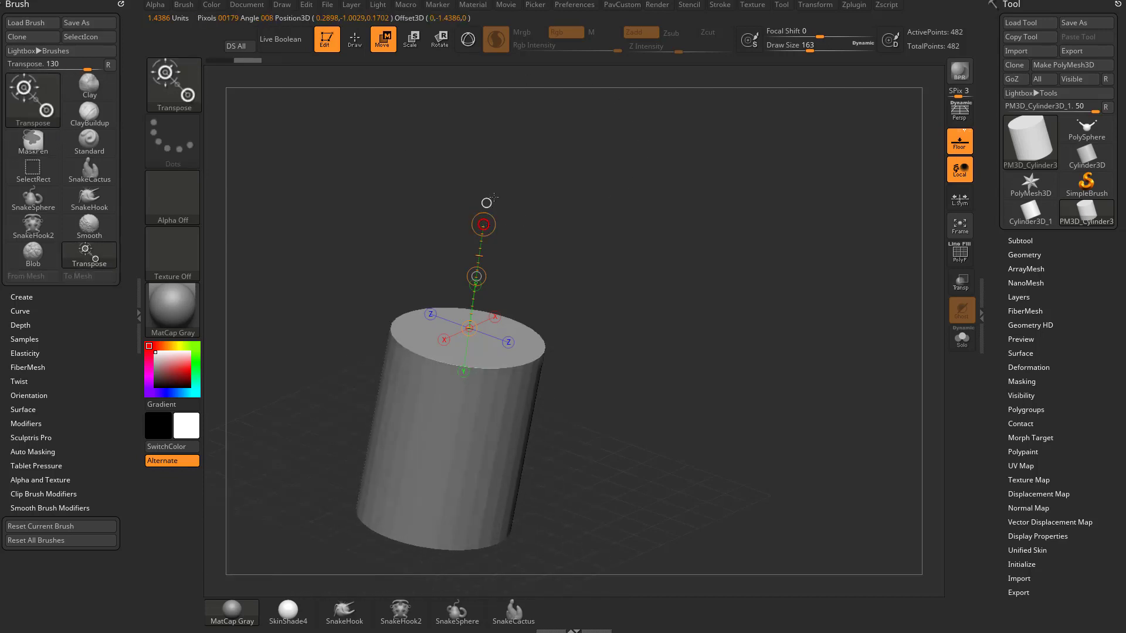
# Place a transpose line about 1.4 units long out of the cylinder's end cap and turn off the floor grid
pyautogui.moveTo(490, 275)
pyautogui.mouseDown()
pyautogui.moveTo(676, 275)
pyautogui.moveTo(485, 406)
pyautogui.mouseUp()
pyautogui.moveTo(408, 415); pyautogui.dragTo(349, 416)
pyautogui.click(960, 142)
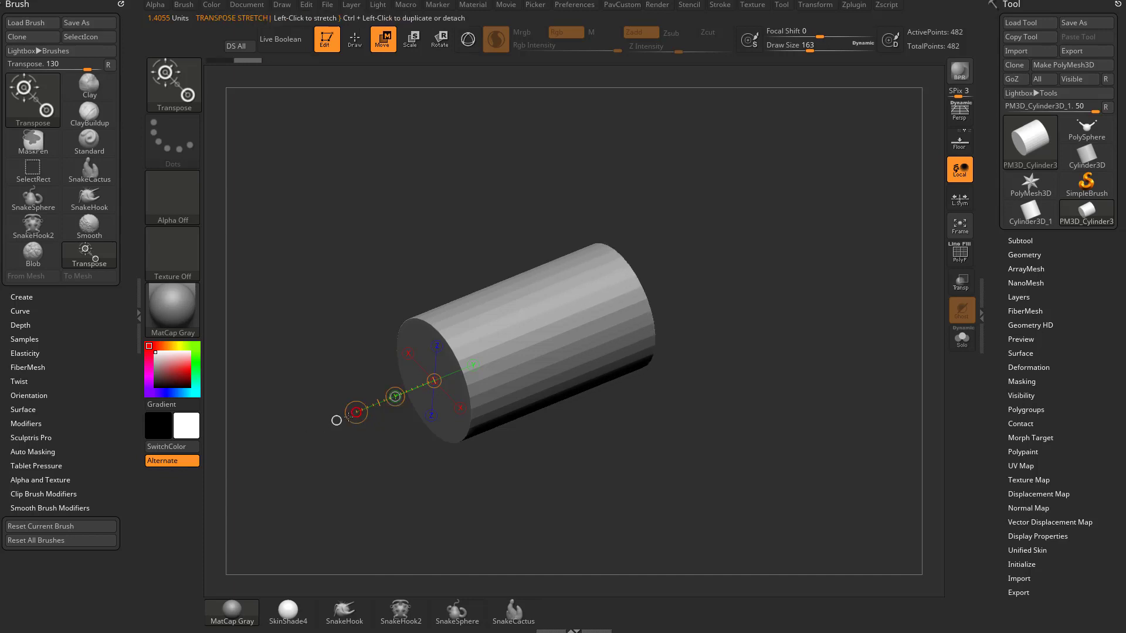
# Try stretching the cylinder along the line from its end cap, and undo each attempt
pyautogui.moveTo(732, 348); pyautogui.dragTo(707, 349)
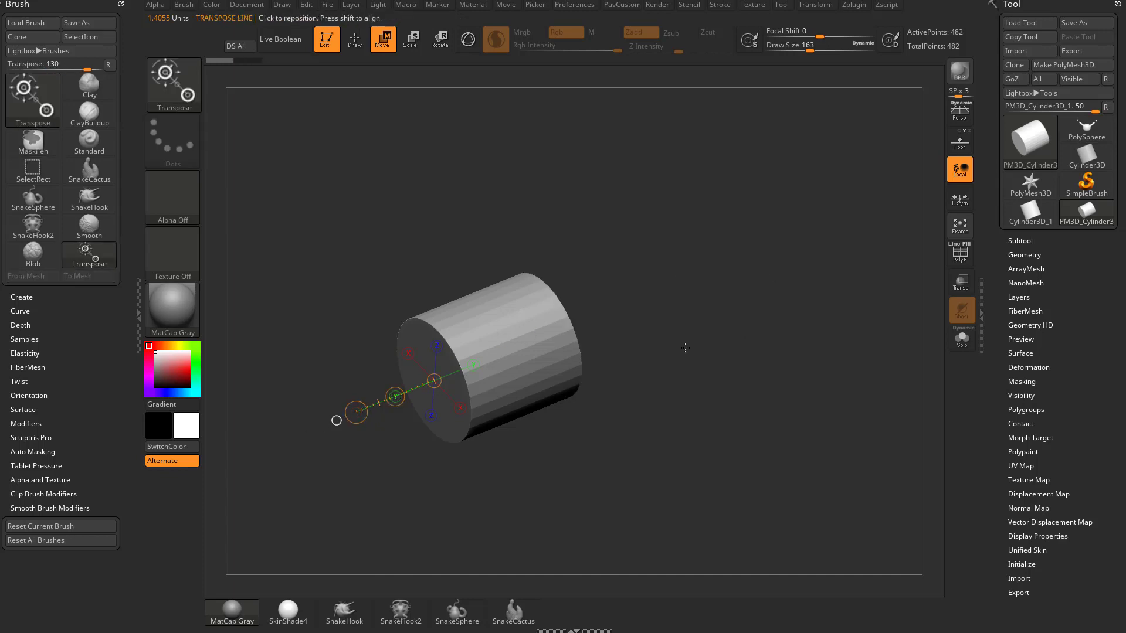
pyautogui.moveTo(681, 265); pyautogui.dragTo(646, 296)
pyautogui.moveTo(330, 417); pyautogui.dragTo(516, 348)
pyautogui.hotkey('ctrl', 'z')
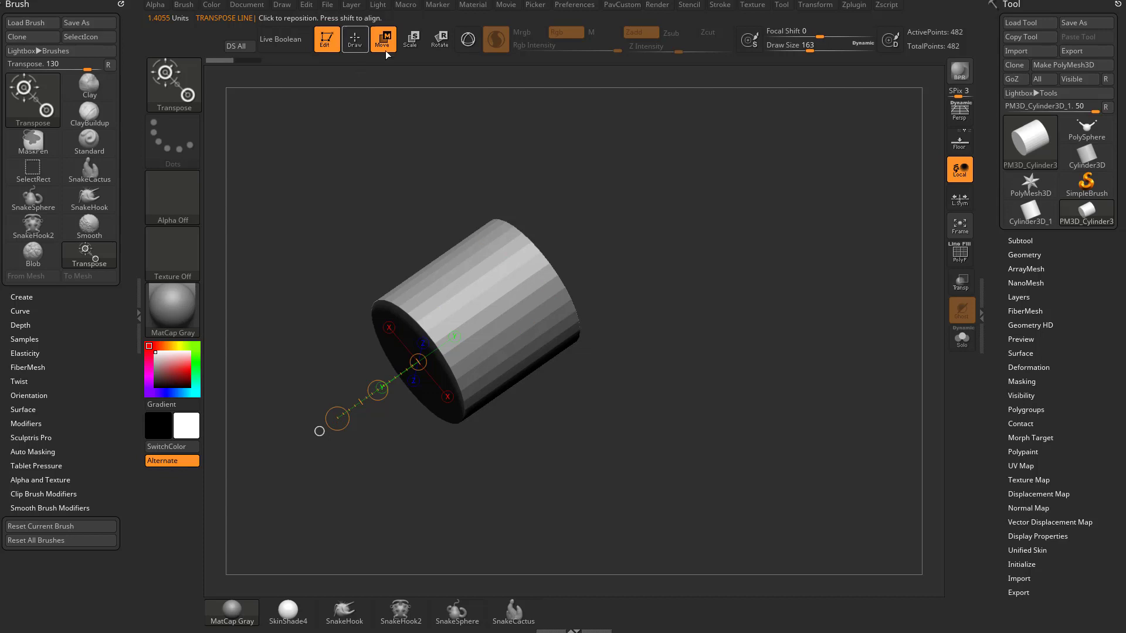
pyautogui.moveTo(338, 418); pyautogui.dragTo(273, 472)
pyautogui.press('ctrl')
pyautogui.hotkey('ctrl', 'z')
# Try the move gizmo on the cylinder's opposite end cap, return to the transpose line and undo the deformations
pyautogui.press('y')
pyautogui.moveTo(506, 300); pyautogui.dragTo(484, 310)
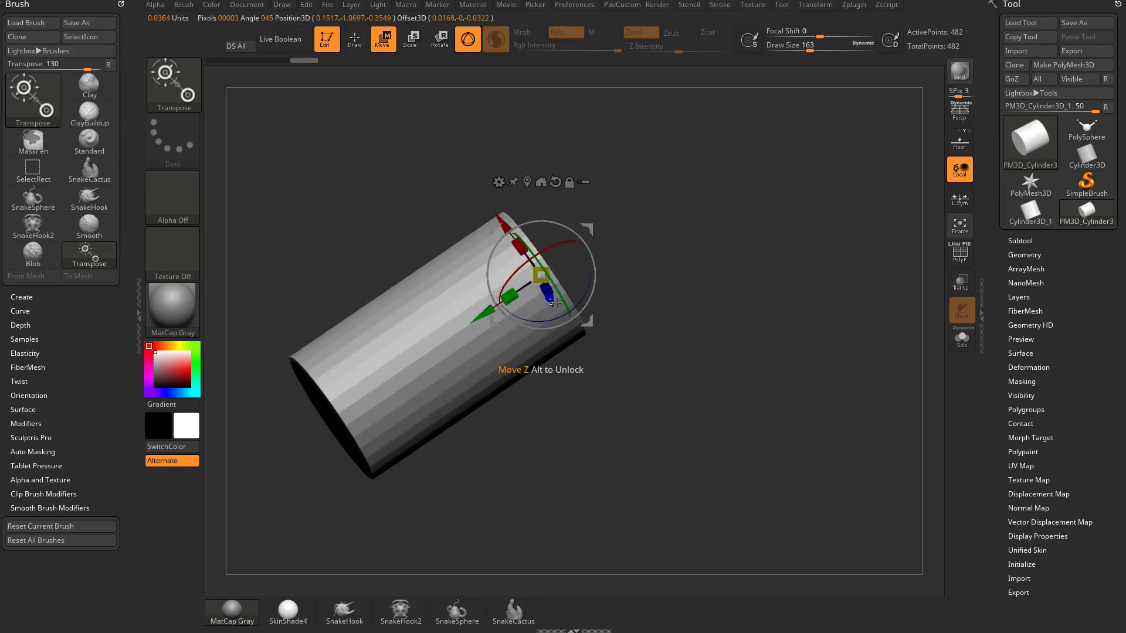
pyautogui.moveTo(551, 302); pyautogui.dragTo(640, 292)
pyautogui.press('y')
pyautogui.hotkey('ctrl', 'z')
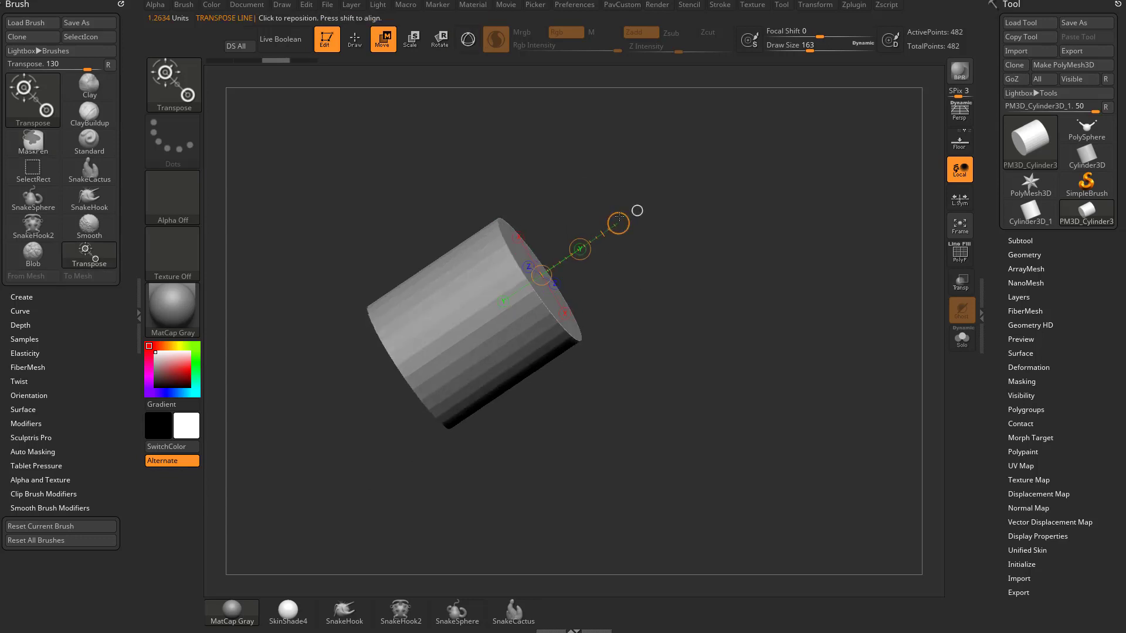
pyautogui.hotkey('ctrl', 'z')
pyautogui.hotkey('ctrl', 'z')
pyautogui.hotkey('ctrl', 'z')
pyautogui.hotkey('ctrl', 'z')
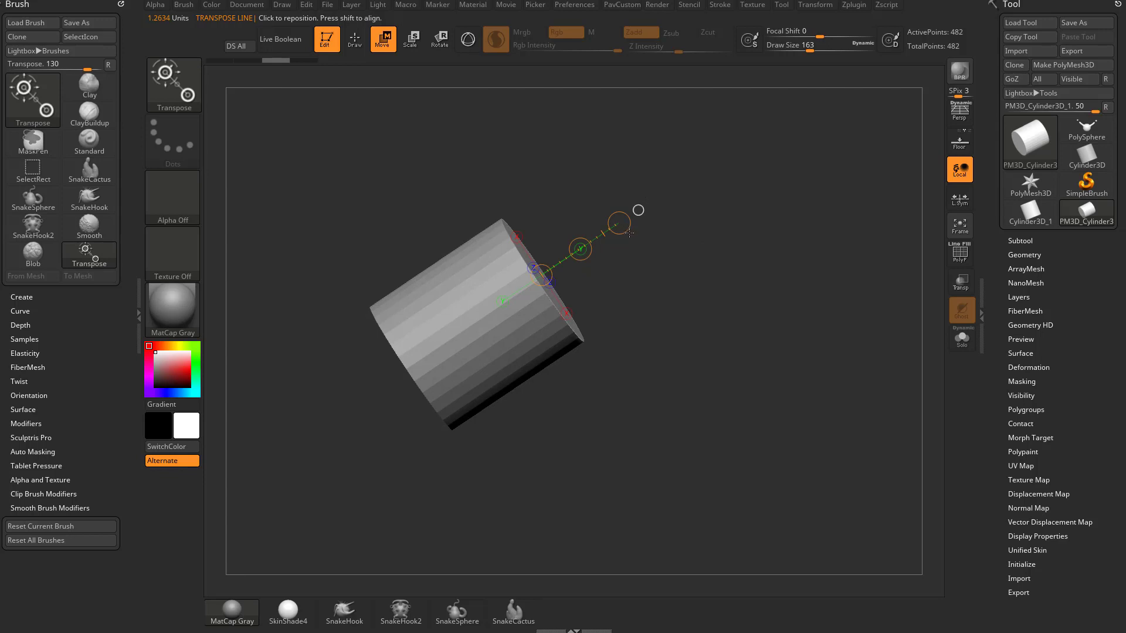
# Switch back to the gizmo, undo the latest changes and activate Scale mode
pyautogui.press('y')
pyautogui.hotkey('ctrl', 'z')
pyautogui.hotkey('ctrl', 'z')
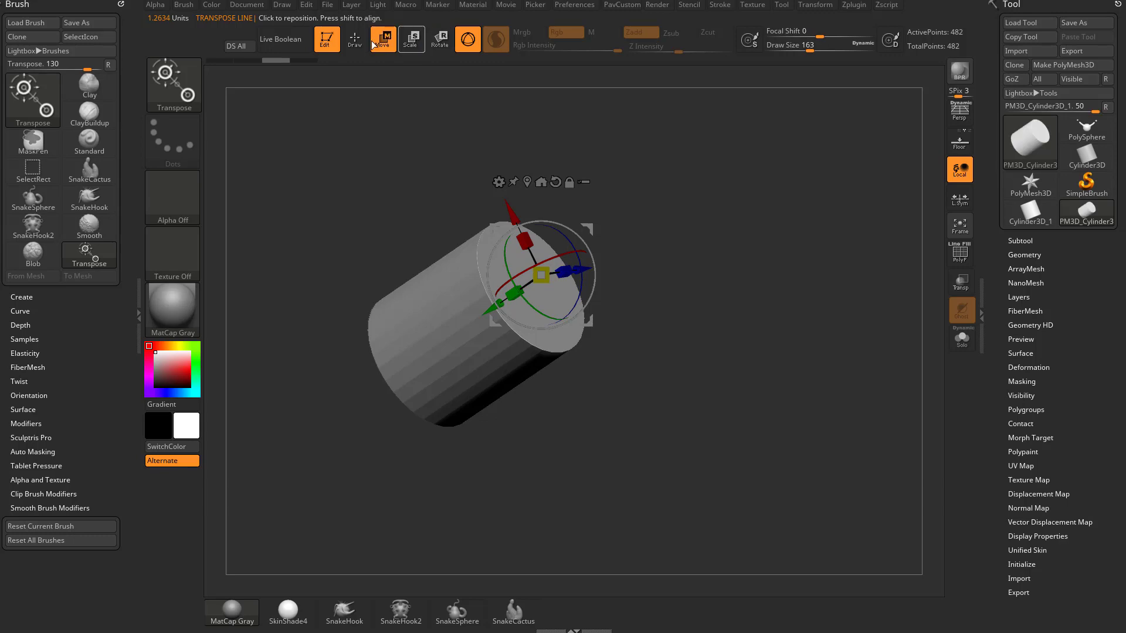
pyautogui.hotkey('ctrl', 'z')
pyautogui.hotkey('ctrl', 'z')
pyautogui.press('e')
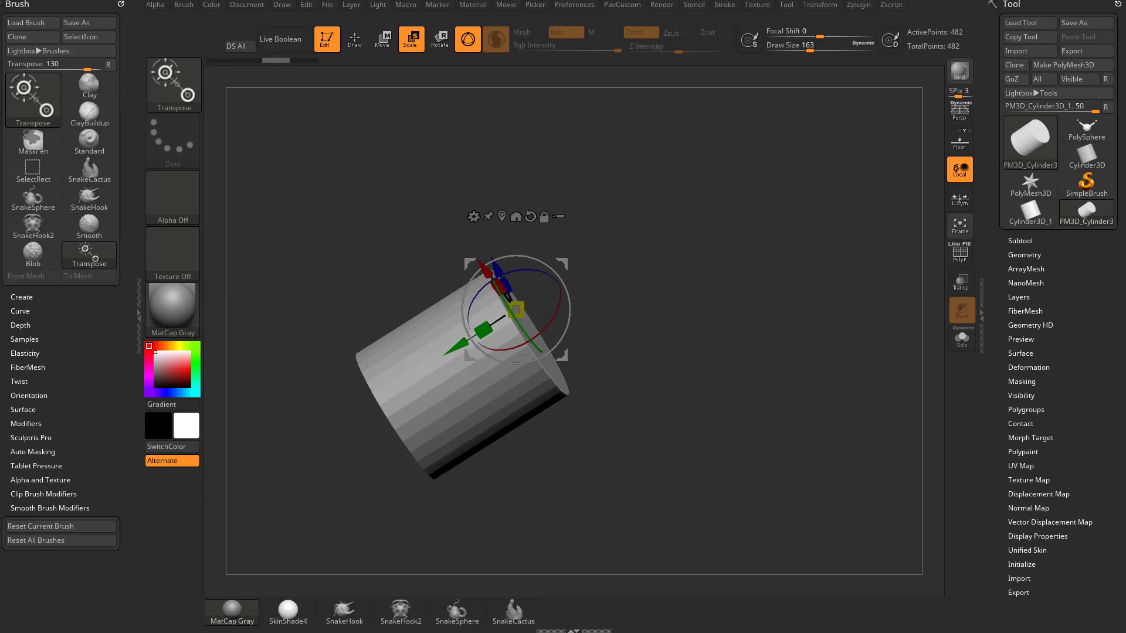
# Return to the transpose line in Move mode, try lengthening the cylinder from its end cap and undo it
pyautogui.moveTo(581, 276)
pyautogui.mouseDown()
pyautogui.moveTo(539, 283)
pyautogui.moveTo(609, 252)
pyautogui.moveTo(626, 273)
pyautogui.moveTo(644, 263)
pyautogui.moveTo(614, 262)
pyautogui.moveTo(592, 279)
pyautogui.mouseUp()
pyautogui.press('y')
pyautogui.press('w')
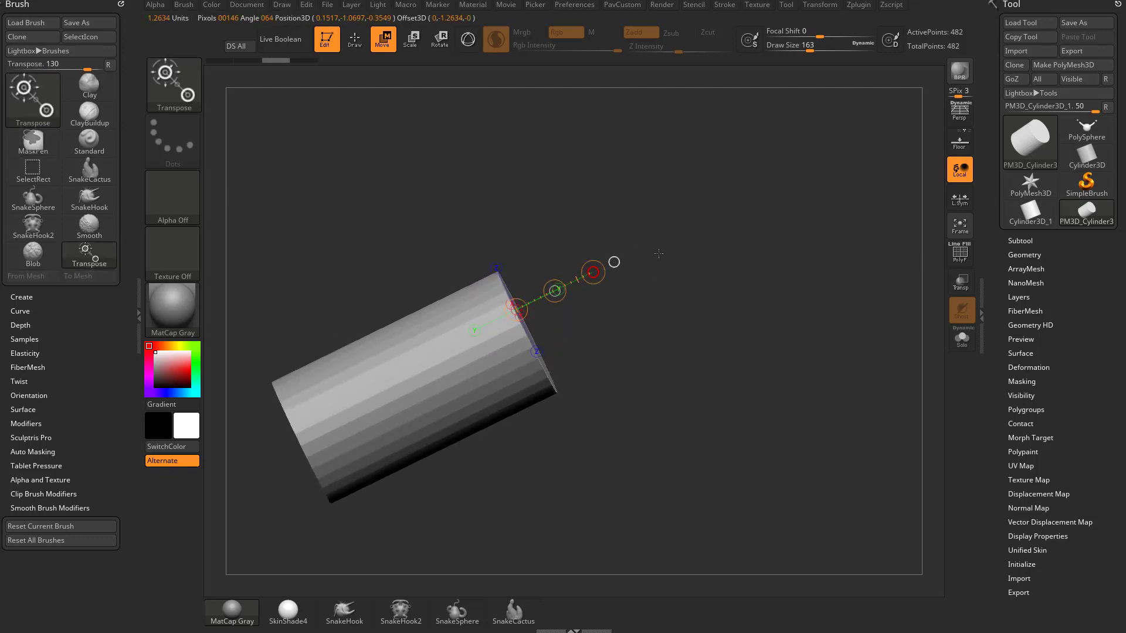
pyautogui.hotkey('ctrl', 'z')
pyautogui.hotkey('ctrl', 'z')
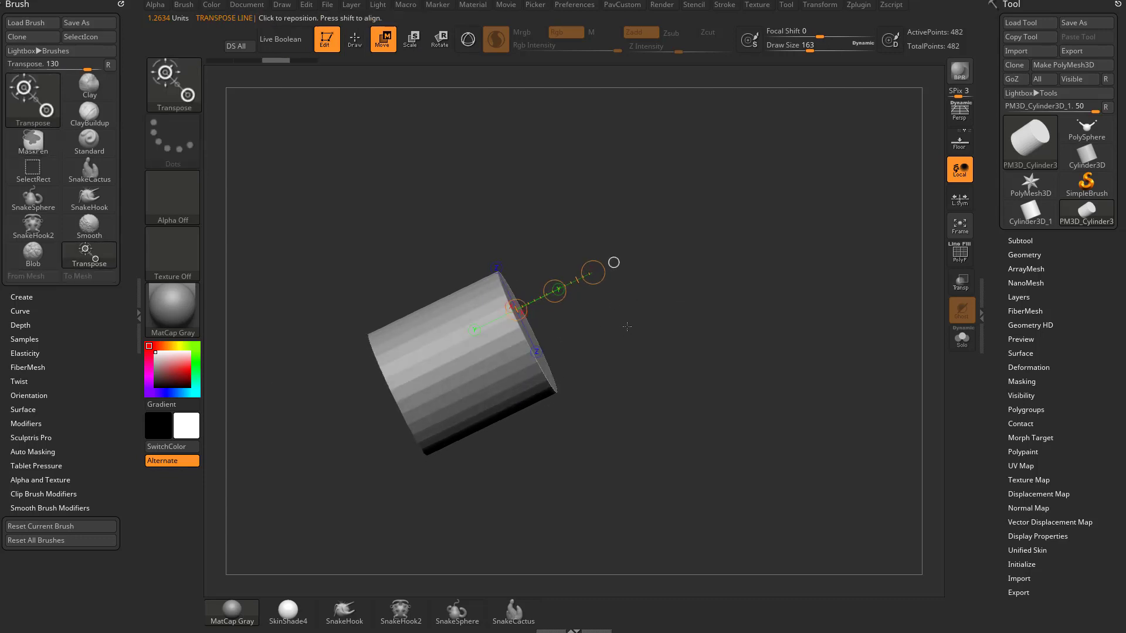
# Place a transpose line about 1.38 units long out of the cylinder's curved side and undo the last change
pyautogui.moveTo(555, 289); pyautogui.dragTo(607, 300)
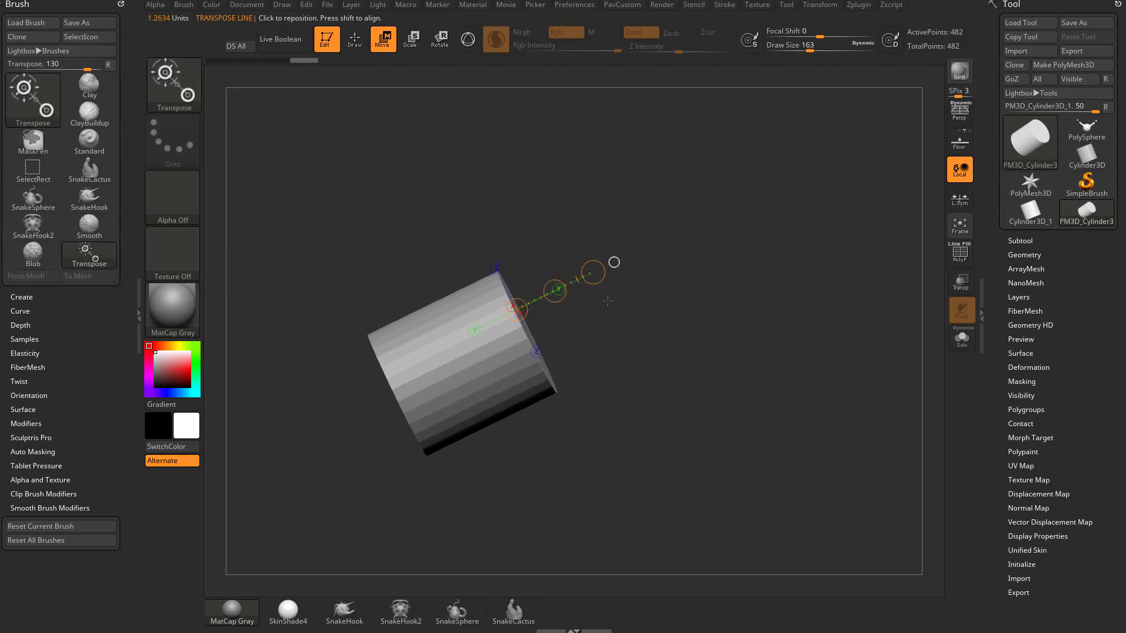
pyautogui.moveTo(517, 309)
pyautogui.mouseDown()
pyautogui.moveTo(469, 341)
pyautogui.moveTo(516, 307)
pyautogui.mouseUp()
pyautogui.moveTo(694, 296); pyautogui.dragTo(496, 374)
pyautogui.moveTo(642, 323); pyautogui.dragTo(553, 301)
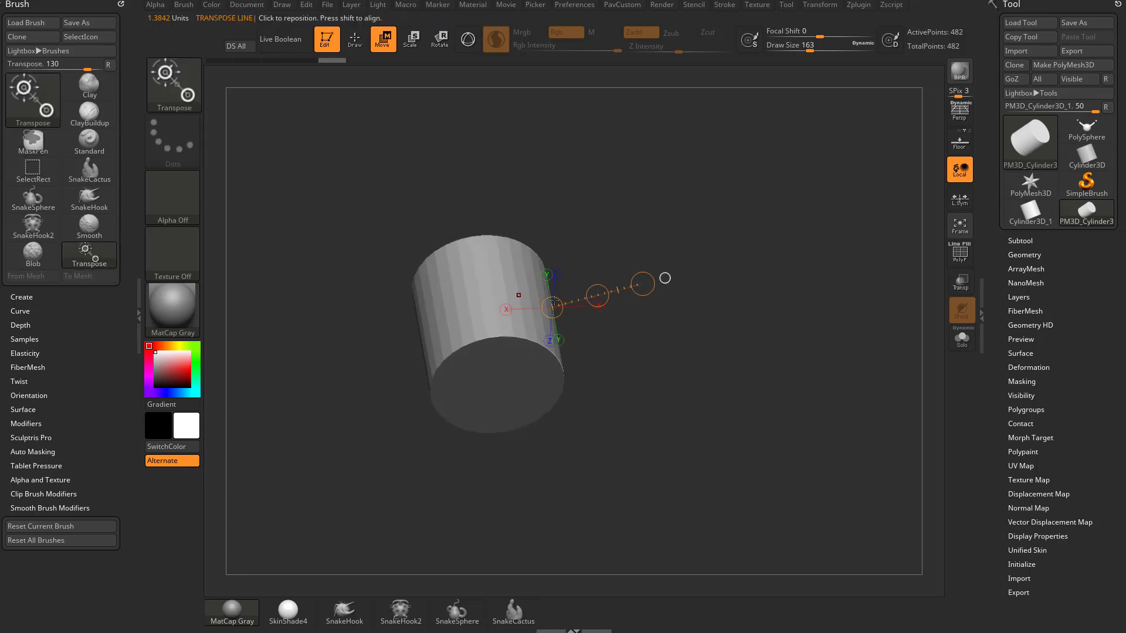
pyautogui.hotkey('ctrl', 'z')
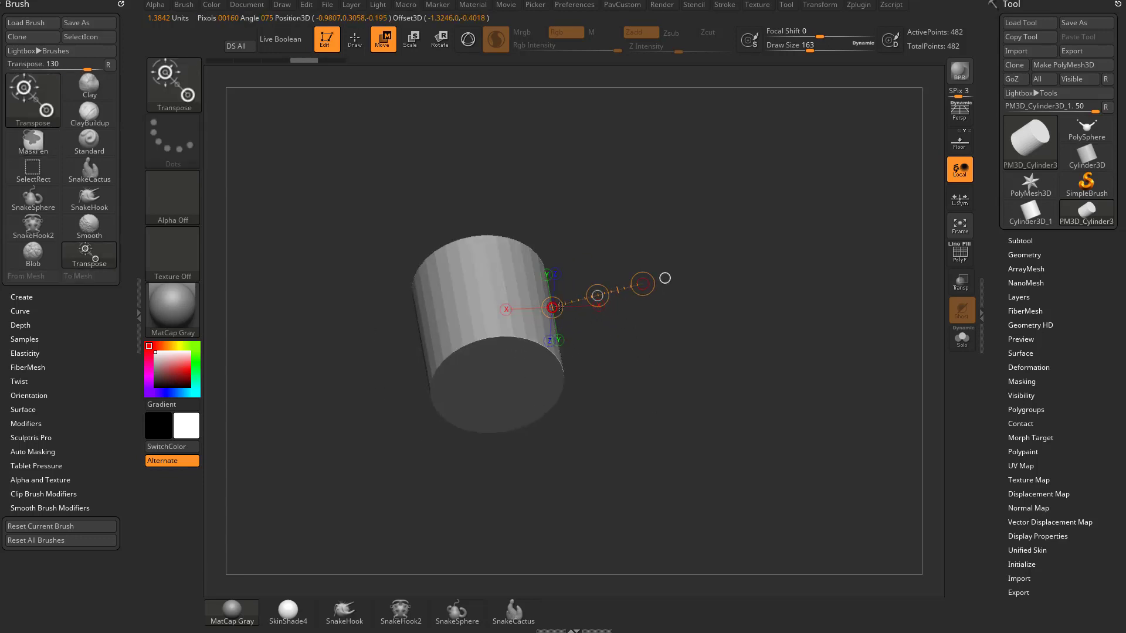
# Redo the last change, try a transpose line about 1.62 units long along the cylinder's side and undo the last operation
pyautogui.hotkey('ctrl', 'shift', 'z')
pyautogui.moveTo(718, 291); pyautogui.dragTo(505, 466)
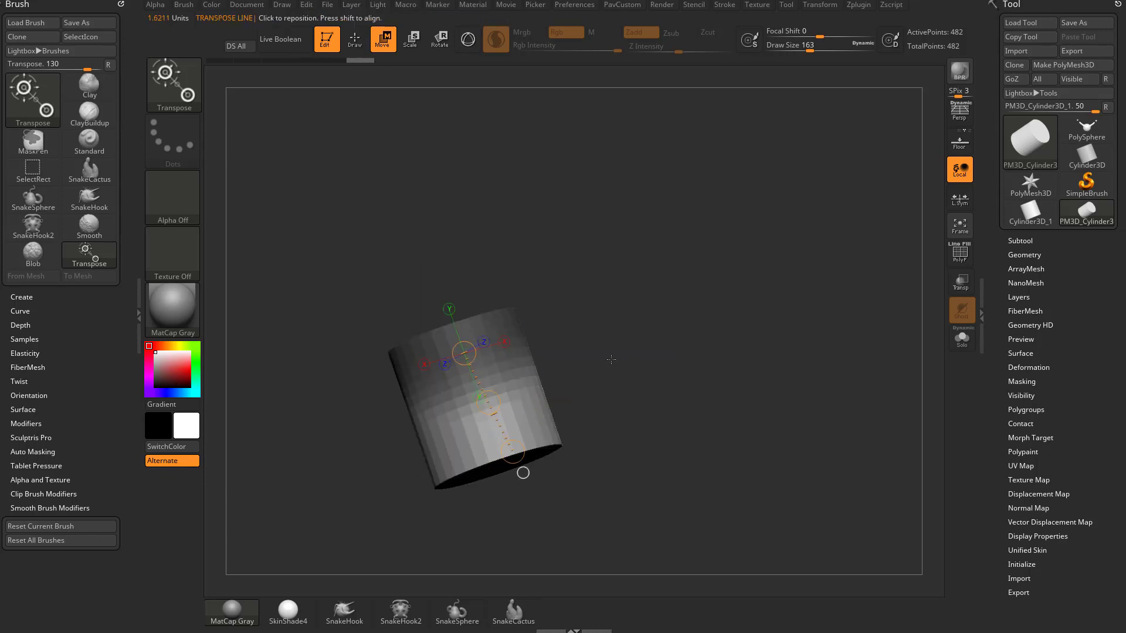
pyautogui.hotkey('ctrl', 'z')
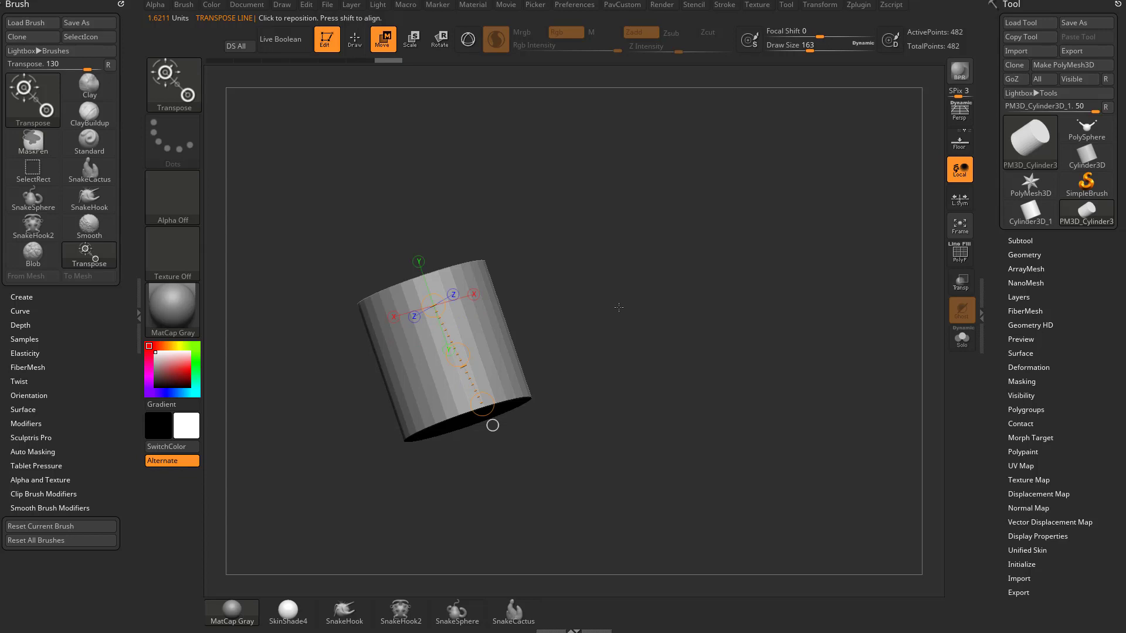
# Activate Scale mode for the transpose line and undo the series of earlier changes to the cylinder
pyautogui.press('e')
pyautogui.hotkey('ctrl', 'z')
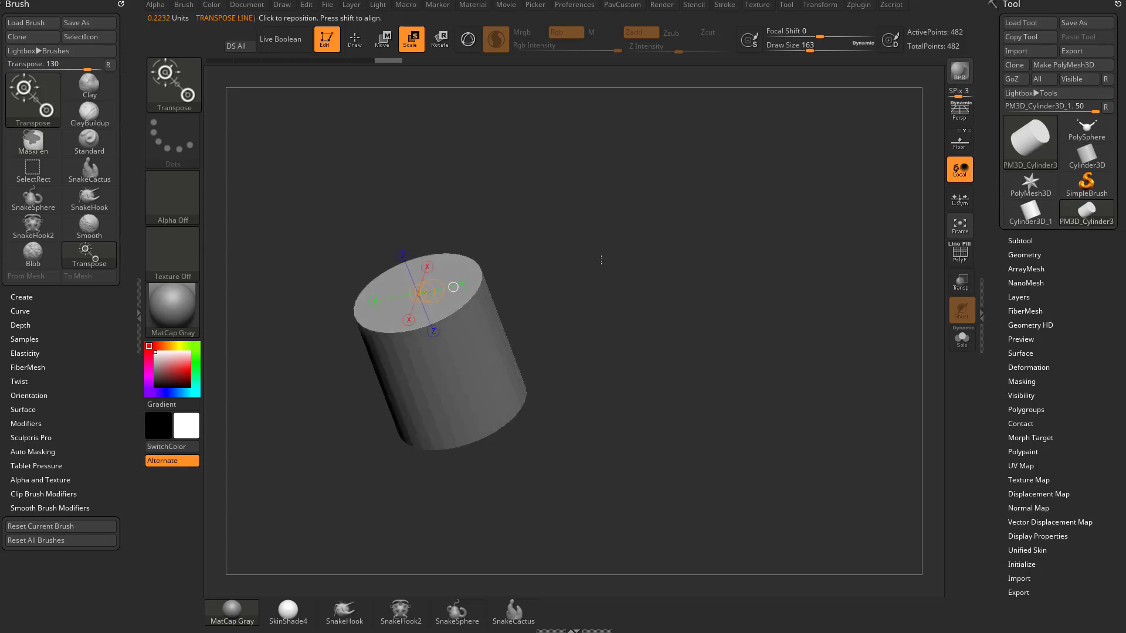
pyautogui.hotkey('ctrl', 'z')
pyautogui.hotkey('ctrl', 'z')
pyautogui.hotkey('ctrl', 'z')
pyautogui.hotkey('ctrl', 'z')
pyautogui.hotkey('ctrl', 'z')
pyautogui.hotkey('ctrl', 'z')
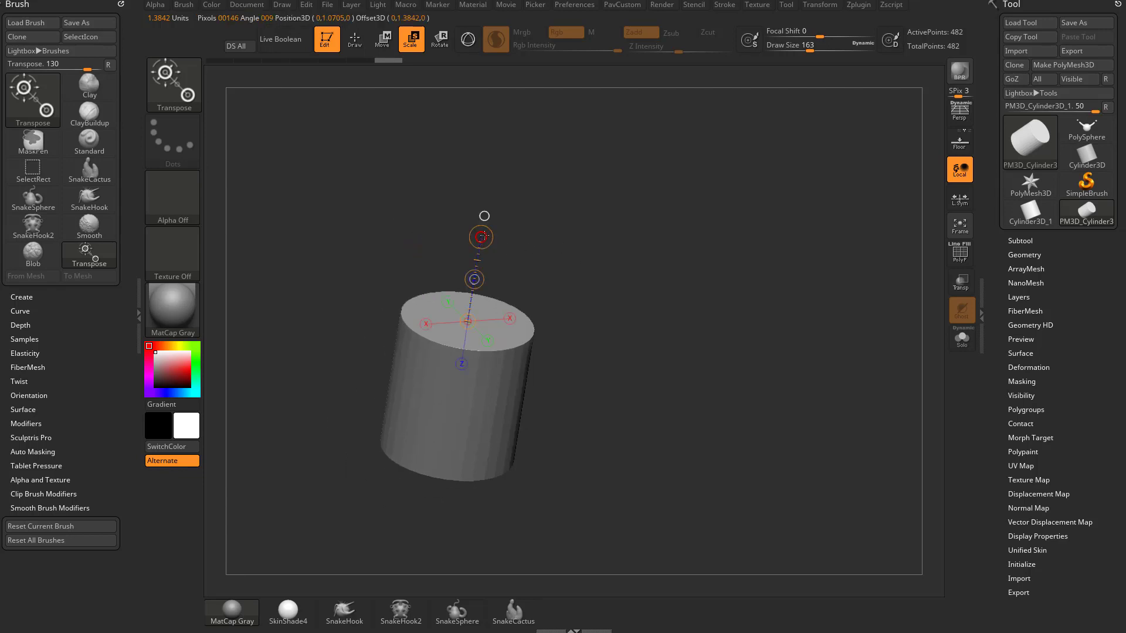
# Scale the cylinder with a transpose line about 1.38 units long standing out of its end cap, flipping the line's direction
pyautogui.moveTo(483, 237); pyautogui.dragTo(478, 299)
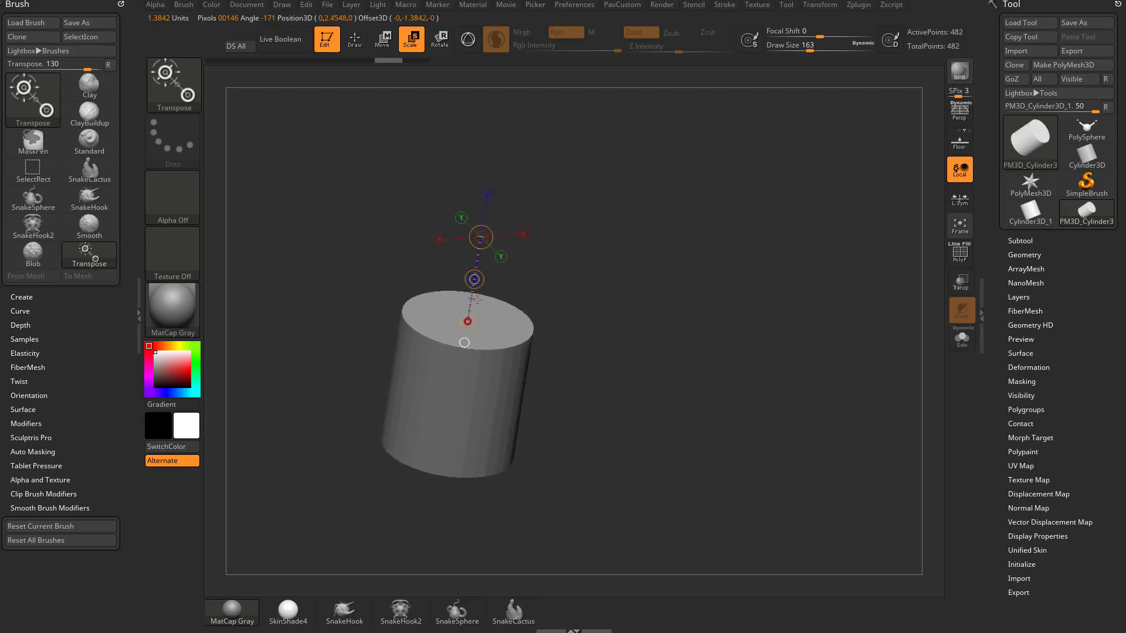
pyautogui.moveTo(514, 233); pyautogui.dragTo(406, 354)
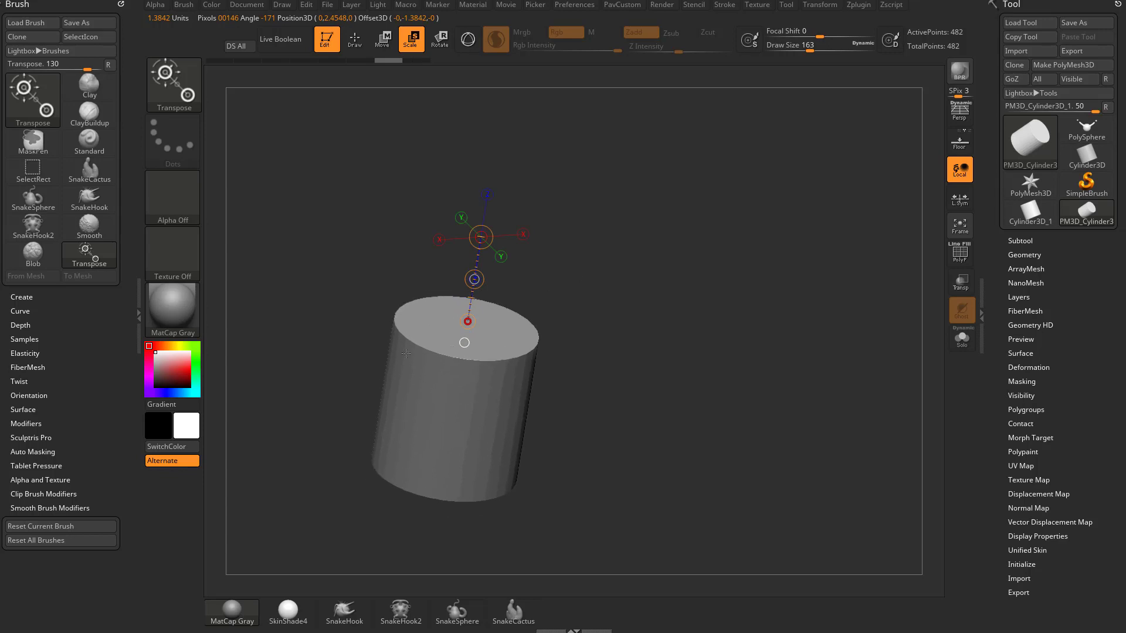
pyautogui.moveTo(475, 356); pyautogui.dragTo(538, 282)
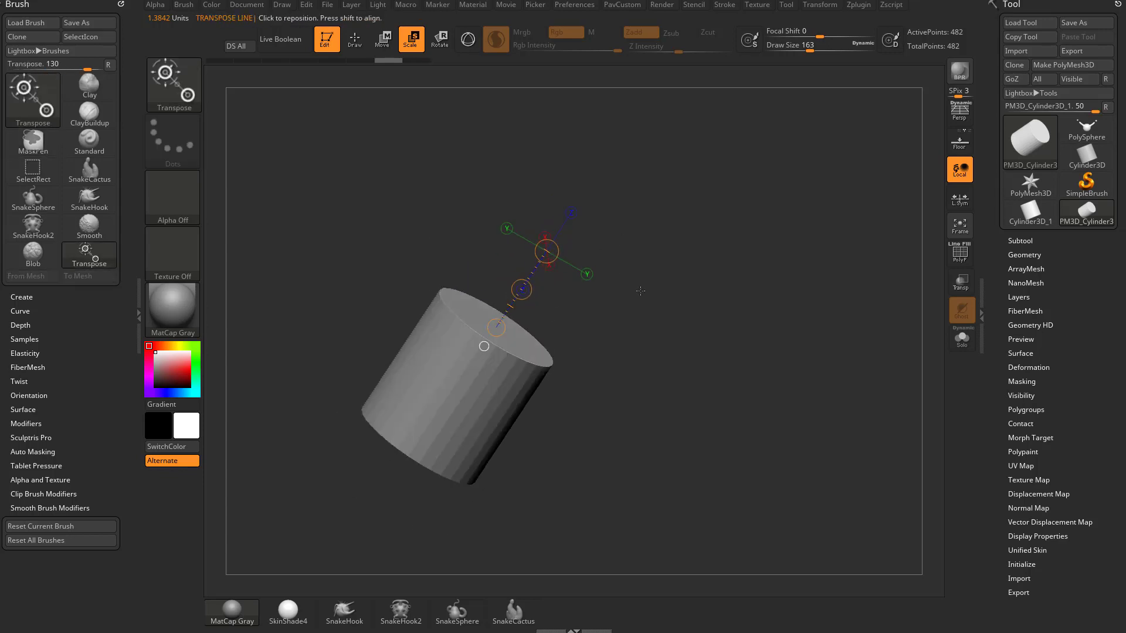
pyautogui.moveTo(543, 252); pyautogui.dragTo(546, 243)
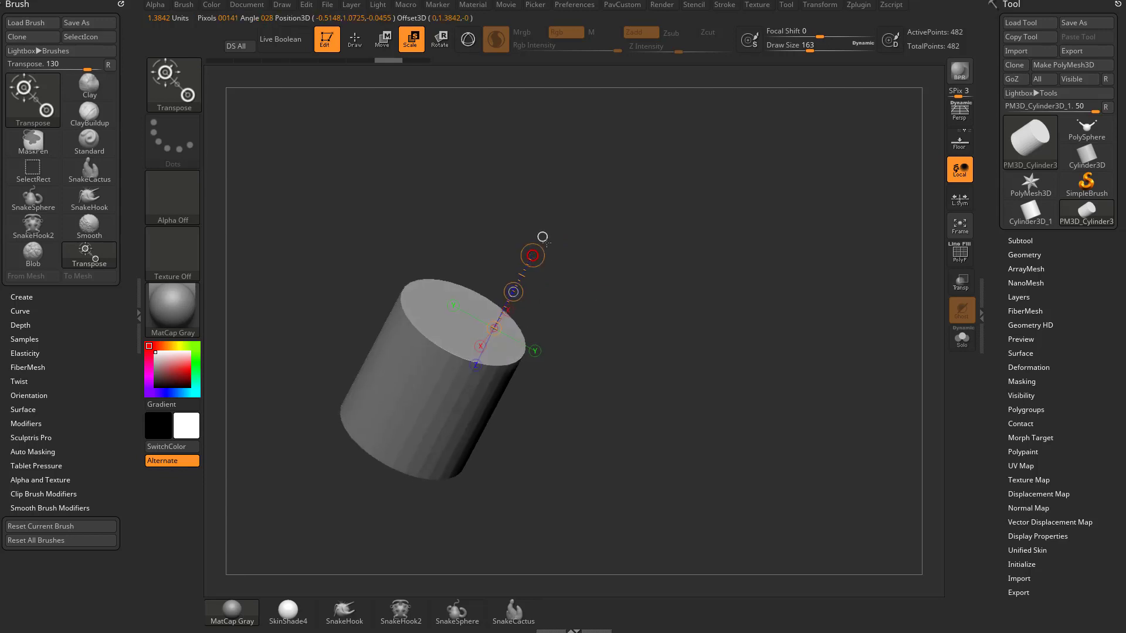
pyautogui.moveTo(601, 204); pyautogui.dragTo(618, 263)
pyautogui.press('ctrl')
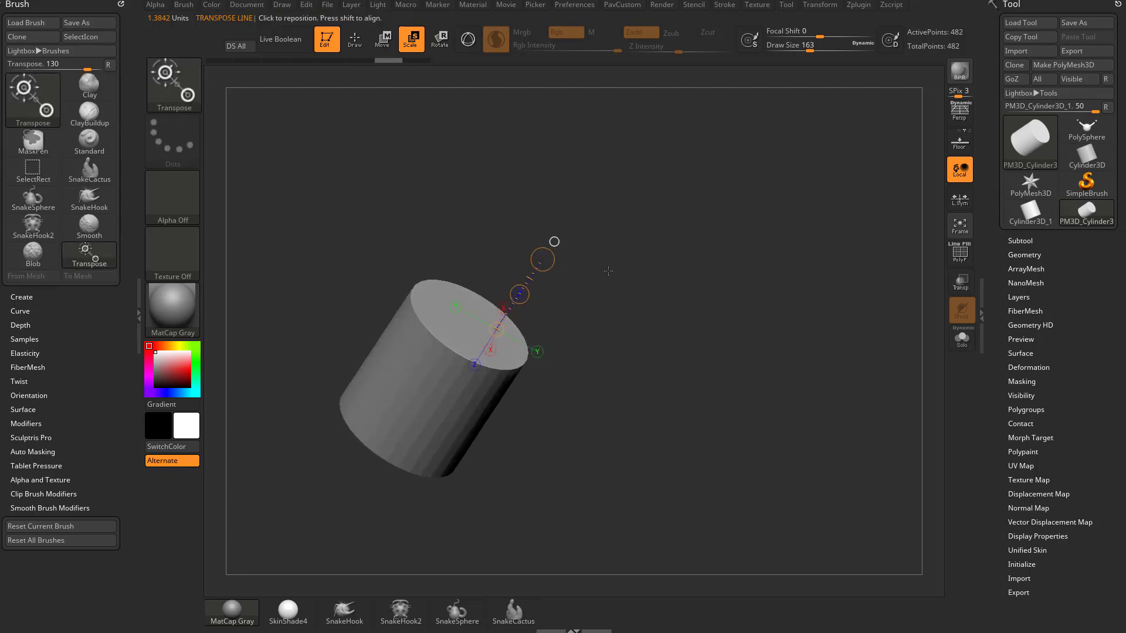
# Try the transpose line on the end cap in Move mode, undo the change and return to Scale mode
pyautogui.click(474, 324)
pyautogui.press('w')
pyautogui.moveTo(515, 256); pyautogui.dragTo(588, 323)
pyautogui.hotkey('ctrl', 'z')
pyautogui.press('e')
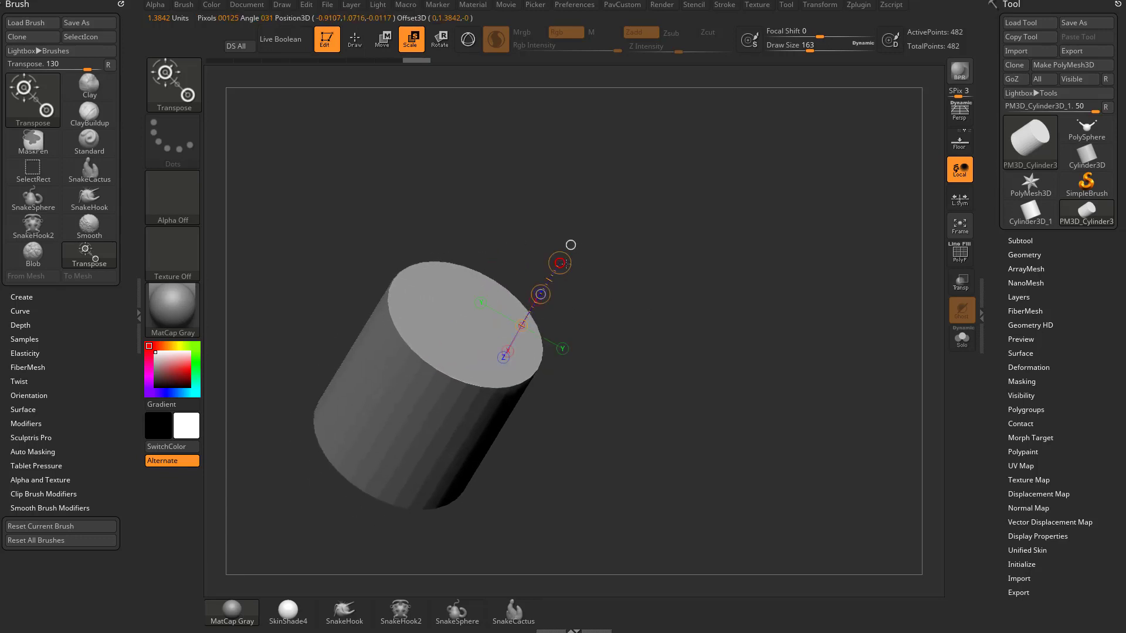
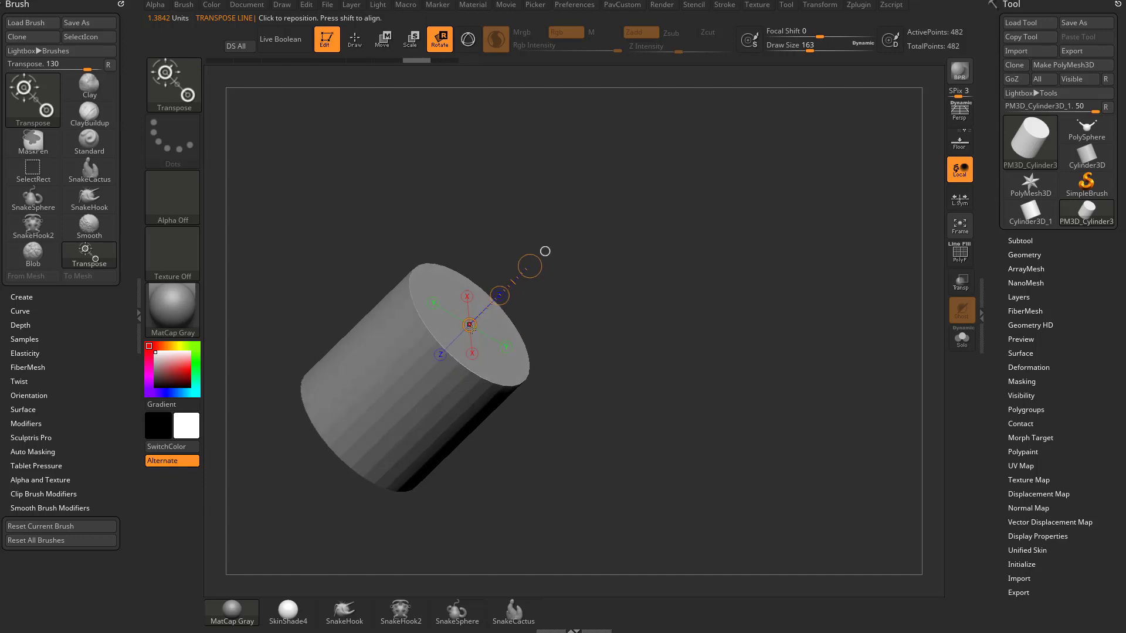
# In Rotate mode, place a transpose line about 2.88 units long from the middle of the cylinder's side along its axis
pyautogui.moveTo(469, 324)
pyautogui.mouseDown()
pyautogui.moveTo(461, 329)
pyautogui.moveTo(463, 310)
pyautogui.moveTo(469, 328)
pyautogui.moveTo(463, 317)
pyautogui.moveTo(472, 328)
pyautogui.moveTo(487, 316)
pyautogui.moveTo(396, 327)
pyautogui.moveTo(558, 262)
pyautogui.moveTo(574, 281)
pyautogui.moveTo(496, 330)
pyautogui.mouseUp()
pyautogui.moveTo(379, 343); pyautogui.dragTo(414, 357)
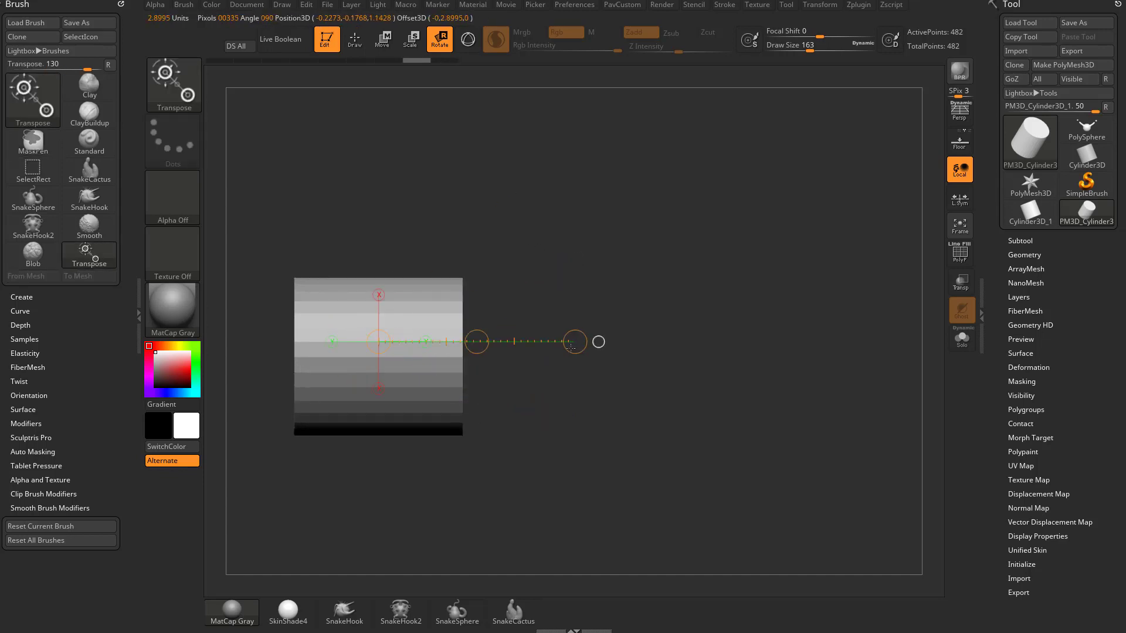
pyautogui.moveTo(571, 349); pyautogui.dragTo(570, 346)
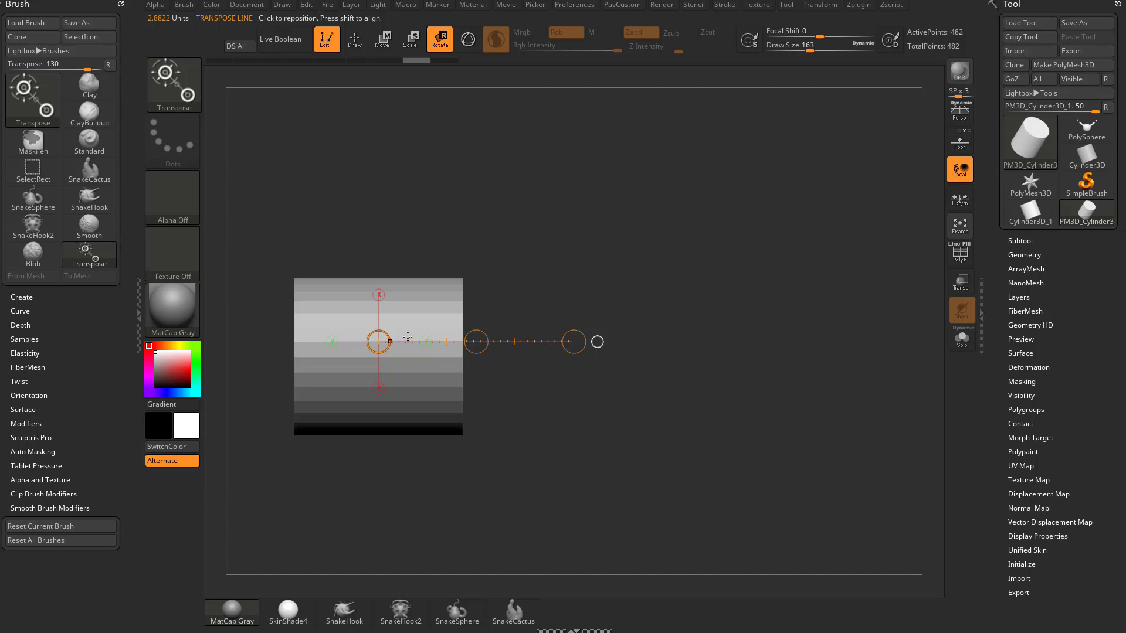
pyautogui.moveTo(574, 341)
pyautogui.mouseDown()
pyautogui.moveTo(568, 311)
pyautogui.moveTo(571, 346)
pyautogui.moveTo(530, 281)
pyautogui.moveTo(564, 372)
pyautogui.moveTo(457, 356)
pyautogui.moveTo(511, 356)
pyautogui.mouseUp()
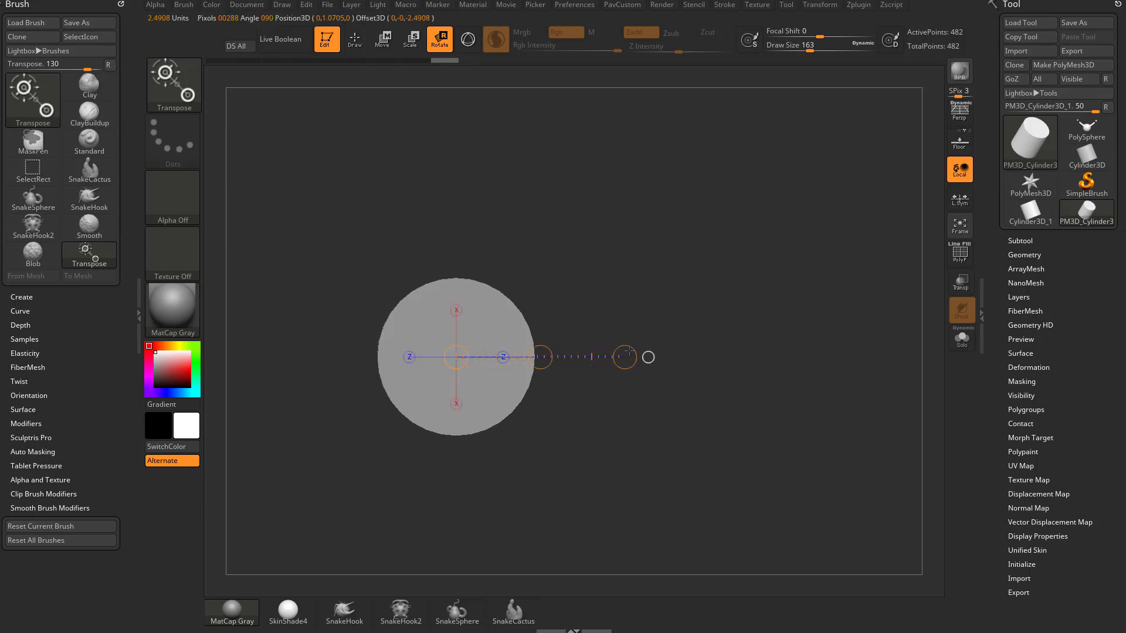
# Extend the rotation line from the centre of the cylinder's end cap to about 4.41 units and align it horizontally
pyautogui.moveTo(628, 351)
pyautogui.mouseDown()
pyautogui.moveTo(453, 339)
pyautogui.moveTo(554, 391)
pyautogui.mouseUp()
pyautogui.moveTo(721, 329); pyautogui.dragTo(548, 372)
pyautogui.click(544, 347)
pyautogui.moveTo(461, 371); pyautogui.dragTo(520, 406)
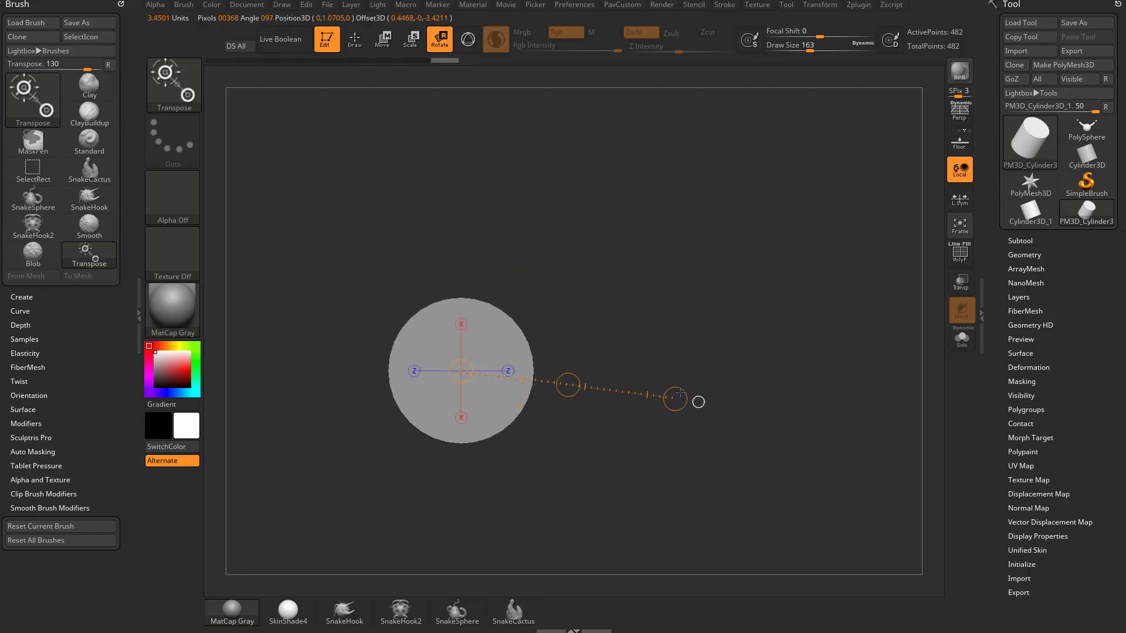
pyautogui.moveTo(705, 363); pyautogui.dragTo(737, 370)
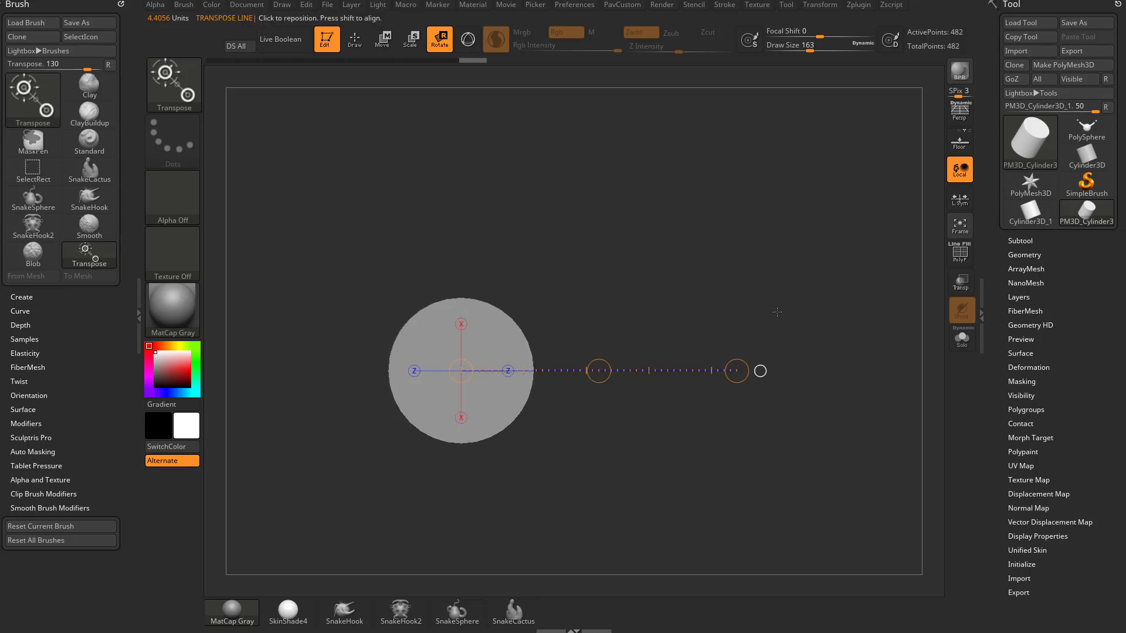
# Switch to the PolyMesh3D star and place a Rotate transpose line about 2.34 units long between its centre and the space beside it
pyautogui.click(1031, 183)
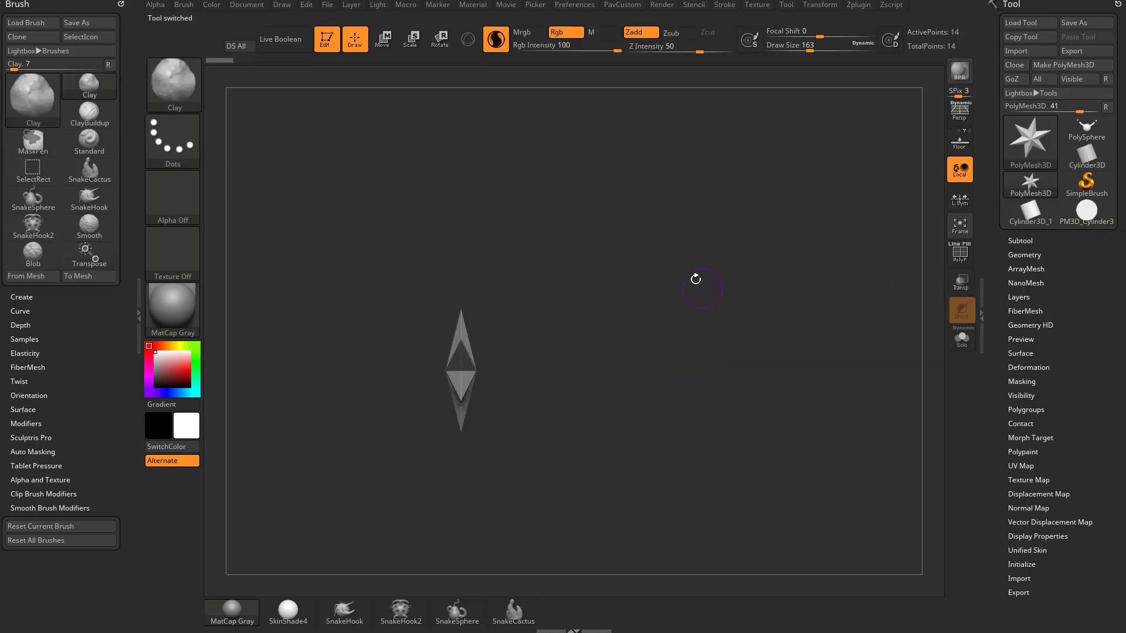
pyautogui.moveTo(693, 279); pyautogui.dragTo(698, 313)
pyautogui.moveTo(481, 339)
pyautogui.mouseDown()
pyautogui.moveTo(693, 341)
pyautogui.moveTo(526, 312)
pyautogui.moveTo(575, 294)
pyautogui.moveTo(575, 369)
pyautogui.moveTo(655, 378)
pyautogui.moveTo(508, 222)
pyautogui.moveTo(673, 390)
pyautogui.moveTo(666, 382)
pyautogui.mouseUp()
pyautogui.press('r')
pyautogui.moveTo(531, 396); pyautogui.dragTo(707, 311)
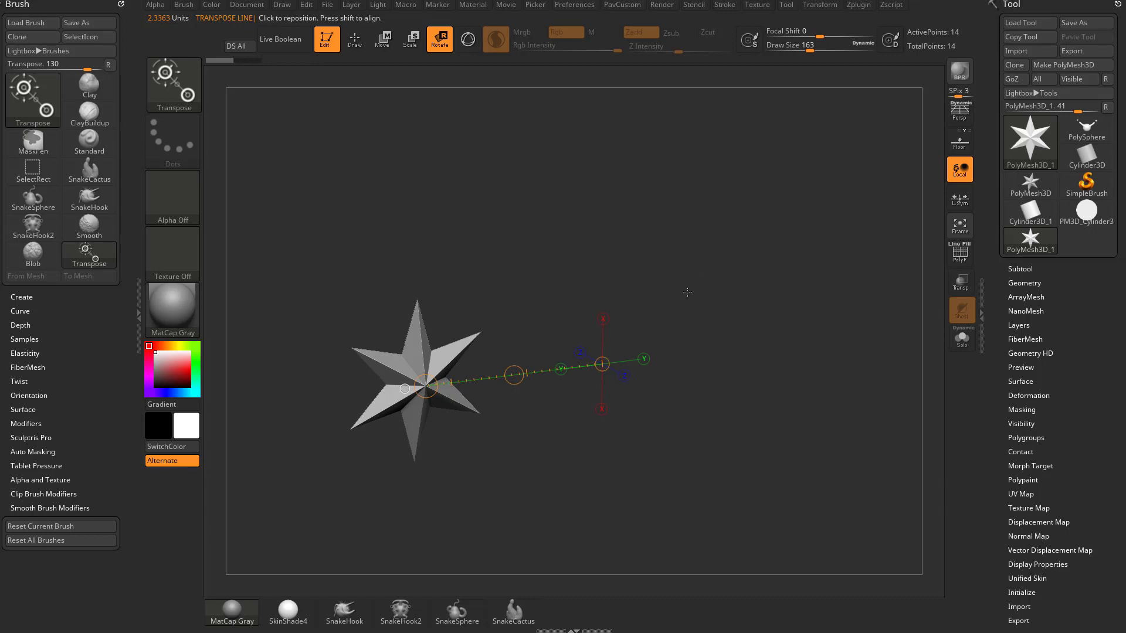
# Load DemoSoldier.ZTL from LightBox, hide all clothing subtools and show the bare body from the front
pyautogui.press(',')
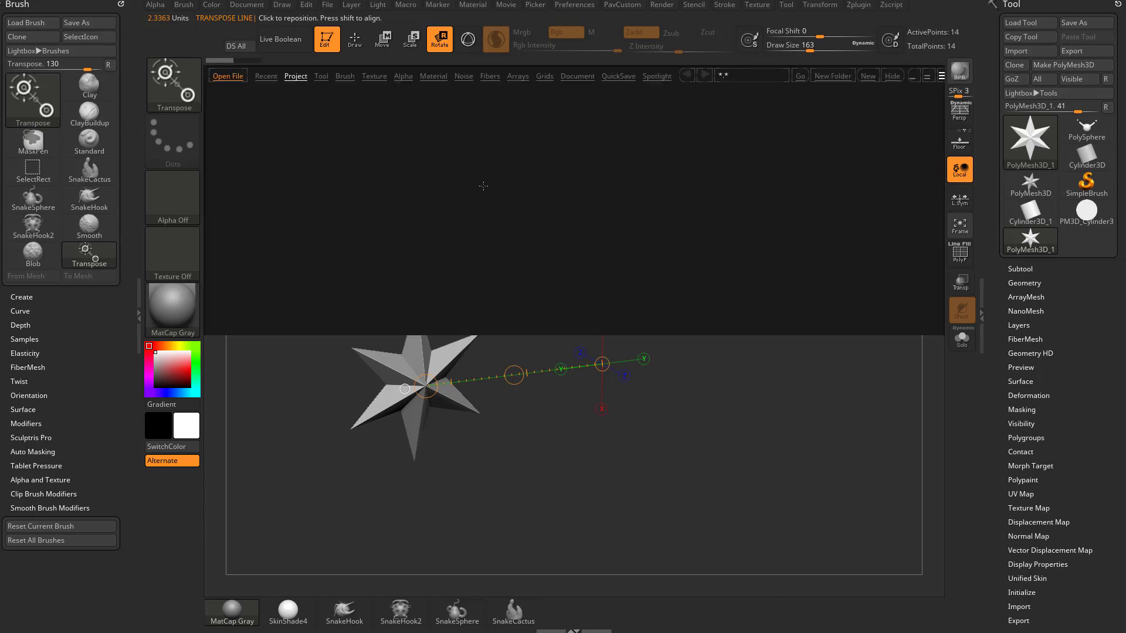
pyautogui.click(322, 77)
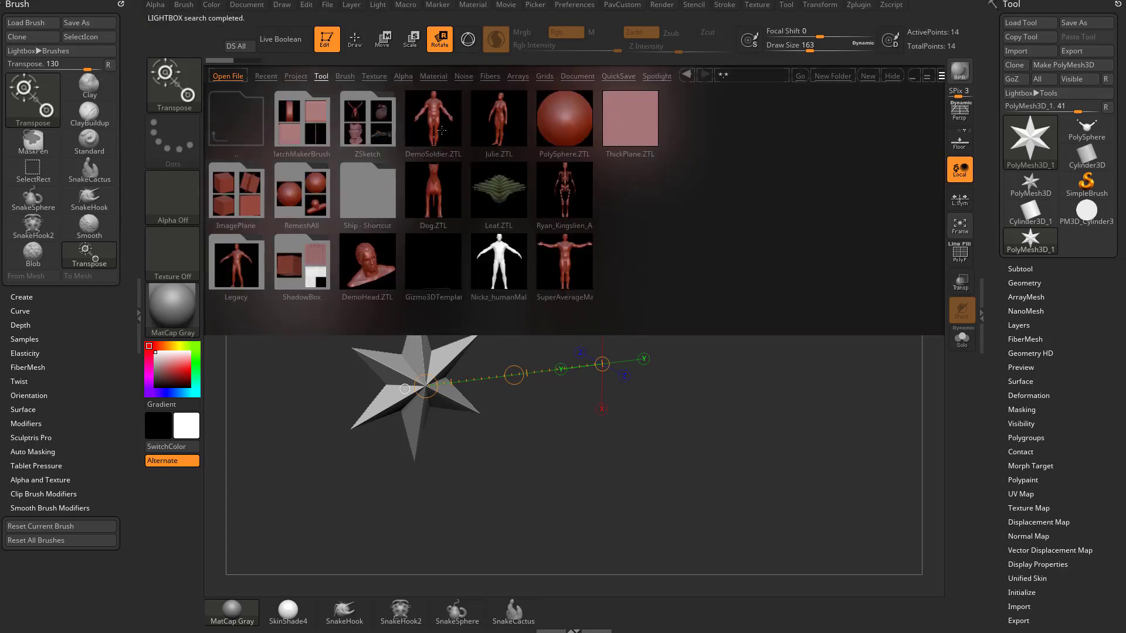
pyautogui.doubleClick(438, 123)
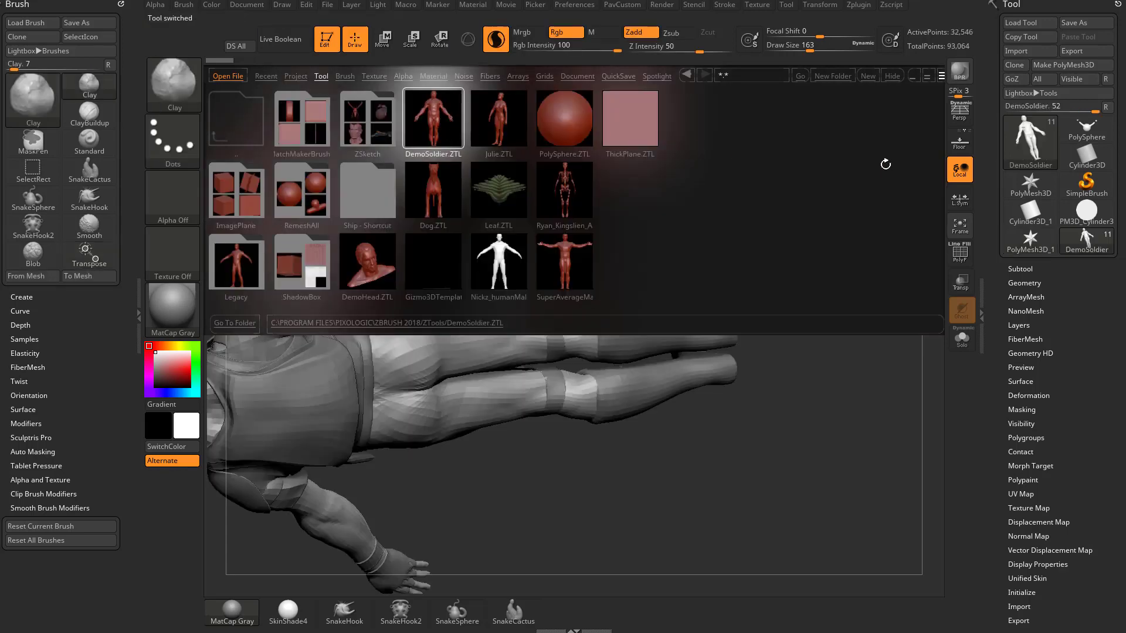
pyautogui.click(1020, 269)
pyautogui.keyDown('alt'); pyautogui.click(1107, 280); pyautogui.keyUp('alt')
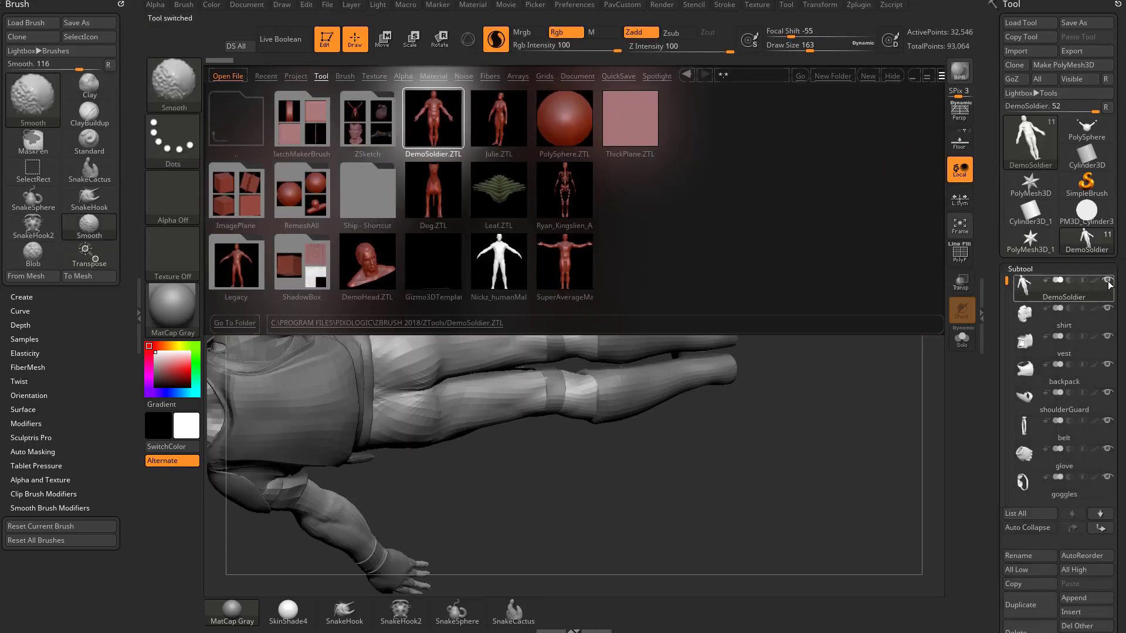
pyautogui.click(896, 77)
pyautogui.moveTo(807, 181)
pyautogui.mouseDown()
pyautogui.moveTo(799, 251)
pyautogui.moveTo(822, 219)
pyautogui.moveTo(825, 259)
pyautogui.moveTo(653, 224)
pyautogui.moveTo(684, 241)
pyautogui.mouseUp()
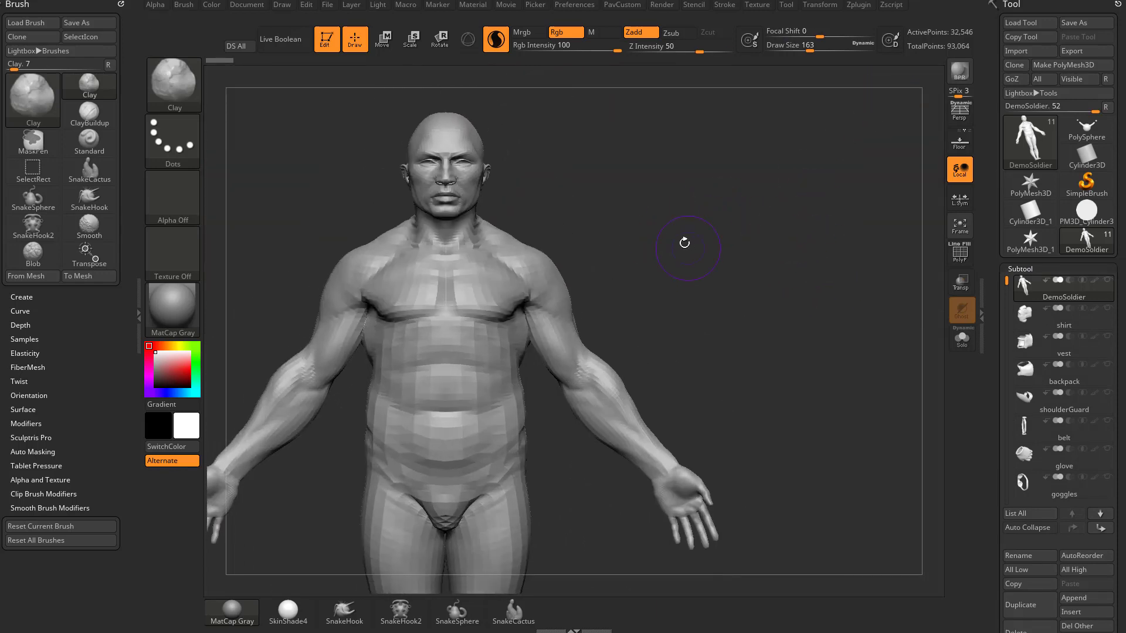
# In Move mode, mask the soldier's body with the transpose line so that only the forearms and hands stay unmasked
pyautogui.press('w')
pyautogui.moveTo(534, 277); pyautogui.dragTo(580, 185)
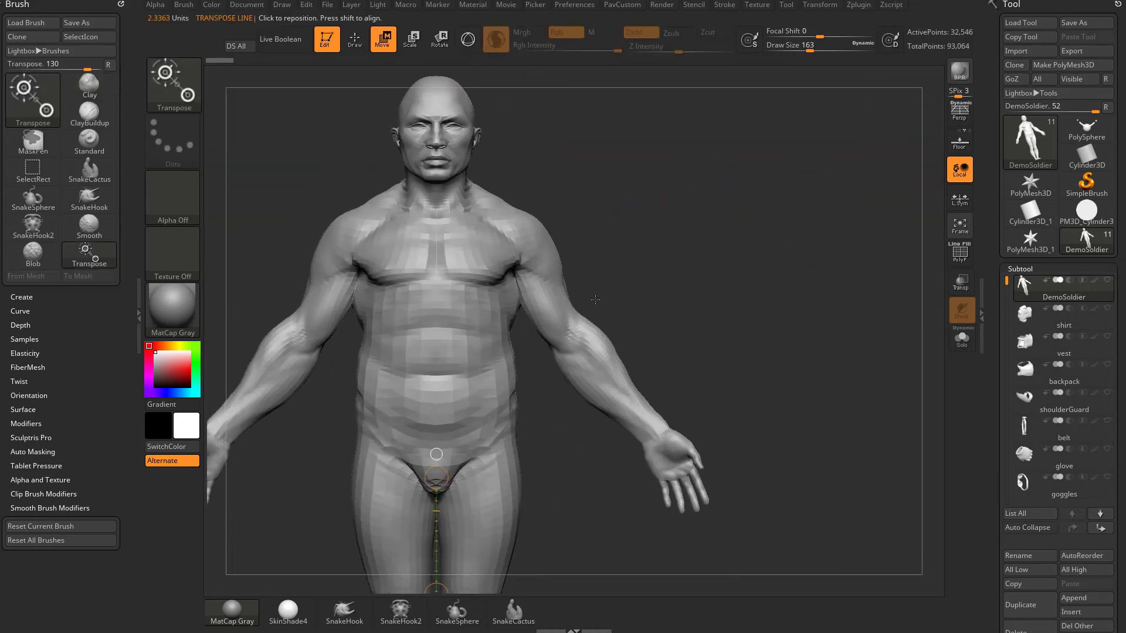
pyautogui.moveTo(535, 256)
pyautogui.keyDown('ctrl'); pyautogui.mouseDown()
pyautogui.moveTo(528, 247)
pyautogui.moveTo(622, 404)
pyautogui.mouseUp(); pyautogui.keyUp('ctrl')
pyautogui.keyDown('ctrl'); pyautogui.click(616, 264); pyautogui.keyUp('ctrl')
pyautogui.keyDown('ctrl'); pyautogui.moveTo(505, 220); pyautogui.dragTo(605, 296); pyautogui.keyUp('ctrl')
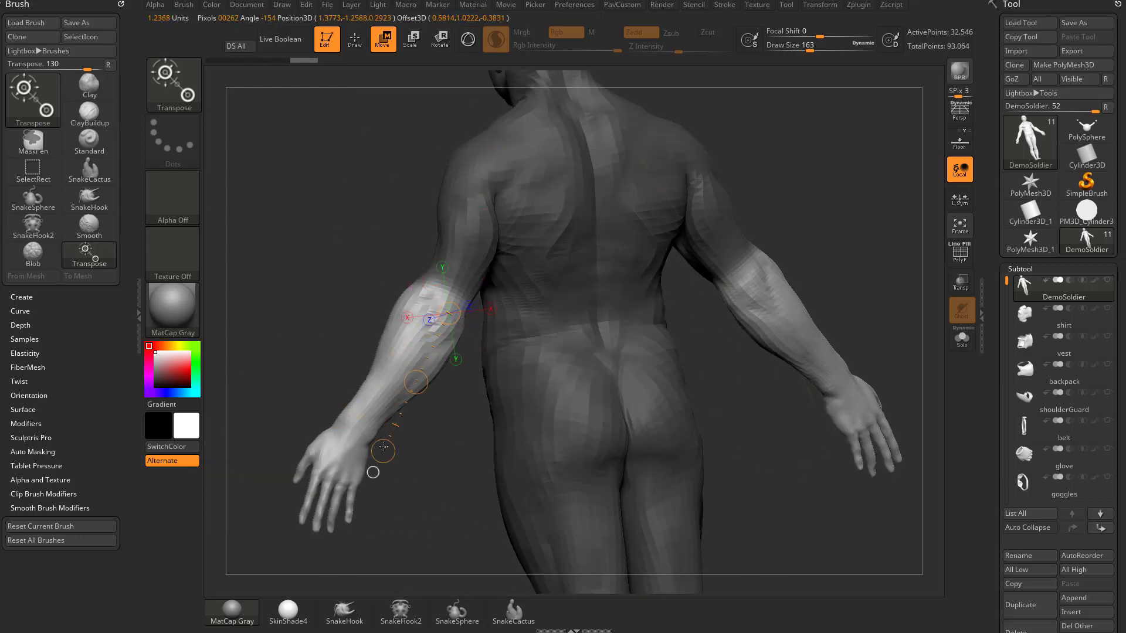
# Place a transpose line about 1.32 units long from elbow to wrist, try rotating the forearm in Rotate mode and undo it
pyautogui.moveTo(264, 304); pyautogui.dragTo(458, 351)
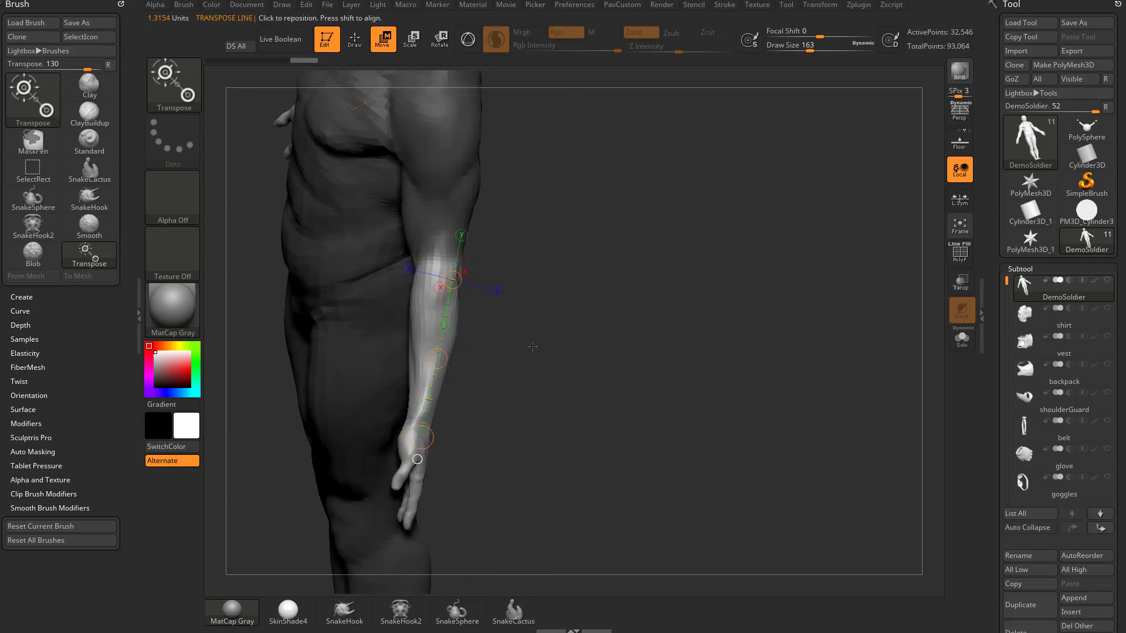
pyautogui.moveTo(527, 369); pyautogui.dragTo(485, 371)
pyautogui.press('r')
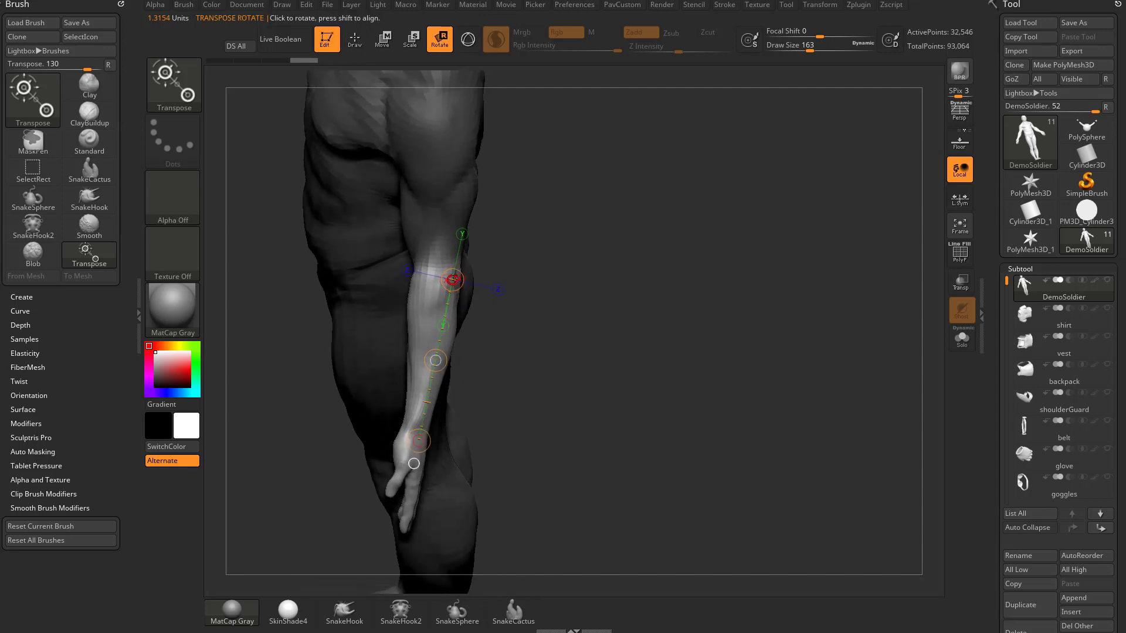
pyautogui.moveTo(419, 440); pyautogui.dragTo(354, 387)
pyautogui.hotkey('ctrl', 'z')
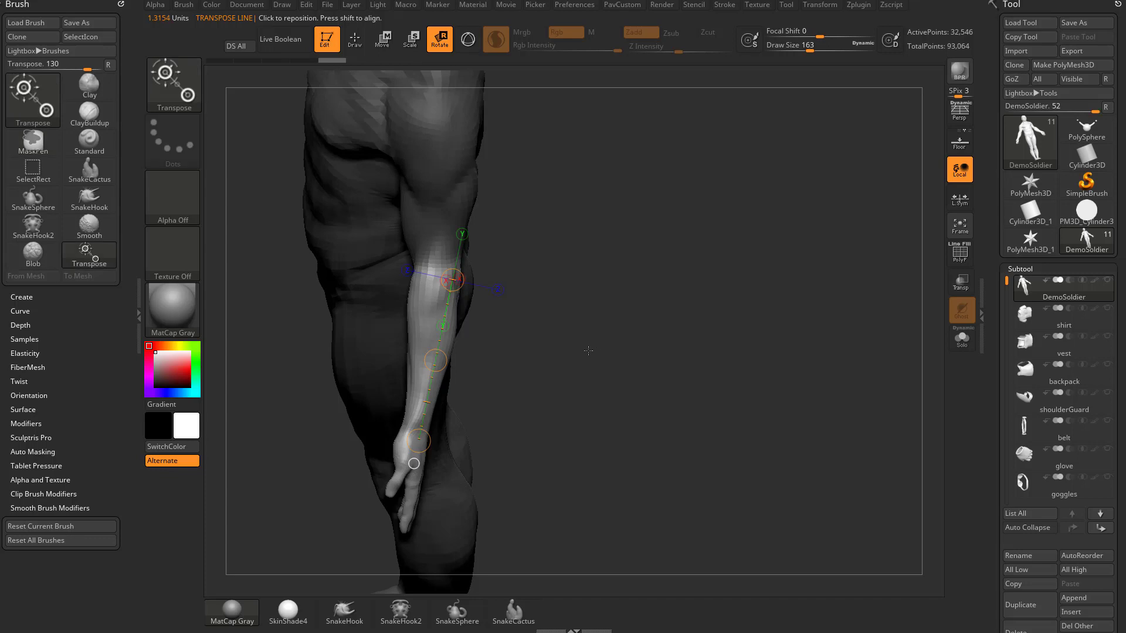
# Try Scale mode on the forearm, enable Local Symmetry and adjust the forearm with the transpose line in Move mode
pyautogui.press('e')
pyautogui.moveTo(586, 350); pyautogui.dragTo(430, 431)
pyautogui.click(960, 201)
pyautogui.press('w')
pyautogui.moveTo(404, 347); pyautogui.dragTo(400, 343)
pyautogui.moveTo(674, 469); pyautogui.dragTo(608, 331)
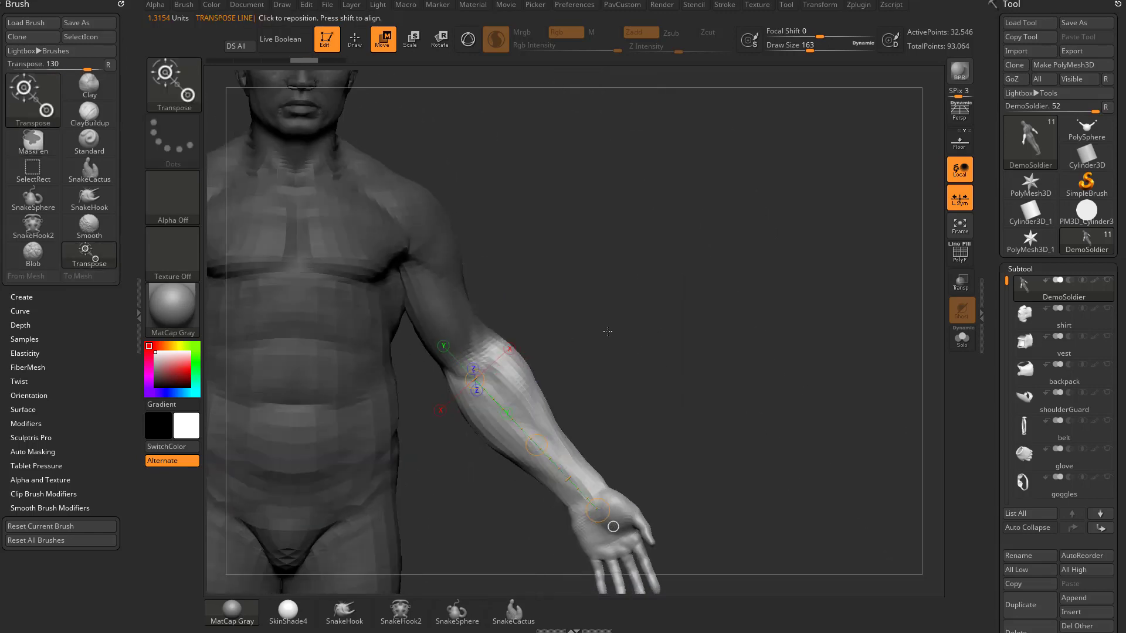
# Switch from the soldier to the Cylinder3D primitive, convert it to a PolyMesh3D and activate Move mode
pyautogui.moveTo(459, 417); pyautogui.dragTo(928, 232)
pyautogui.click(1025, 217)
pyautogui.moveTo(554, 311); pyautogui.dragTo(370, 394)
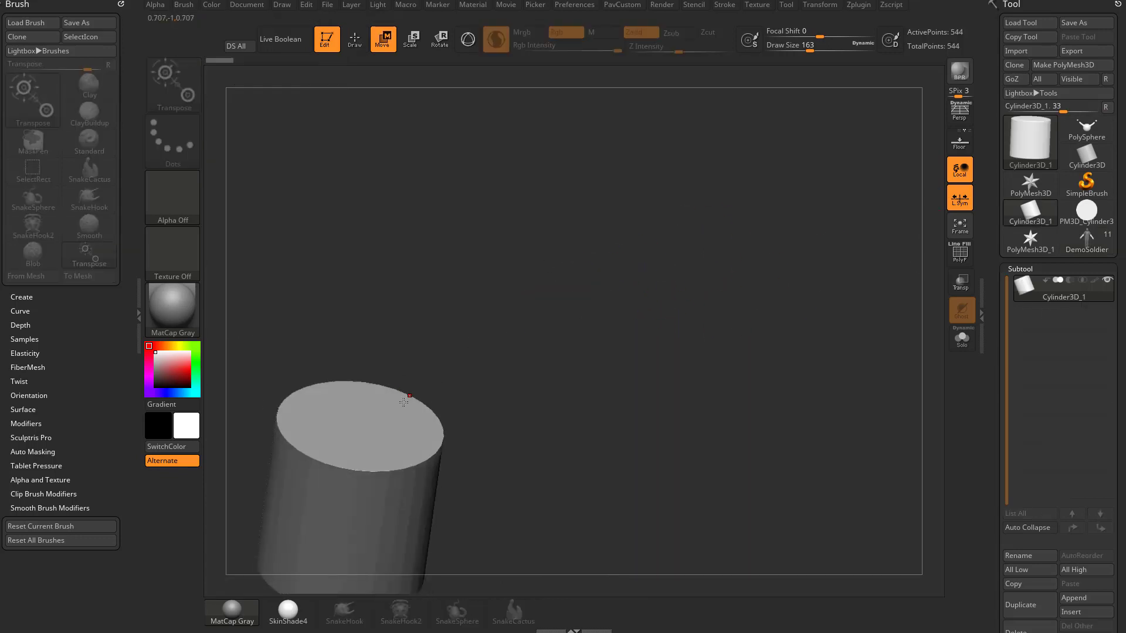
pyautogui.click(1086, 185)
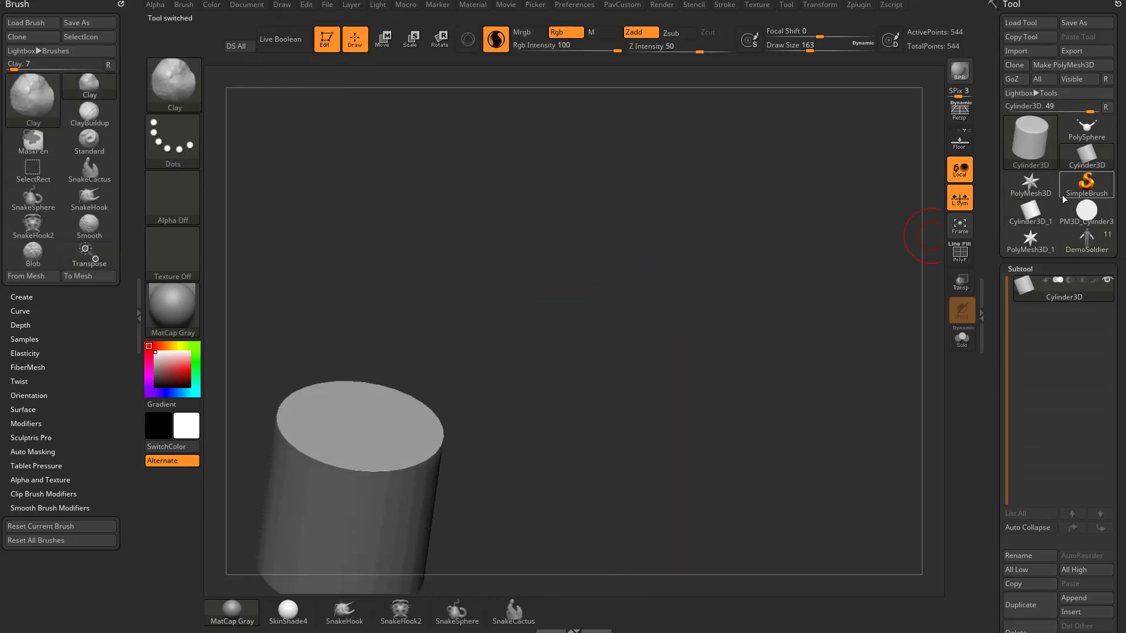
pyautogui.click(1063, 65)
pyautogui.press('w')
pyautogui.moveTo(842, 170); pyautogui.dragTo(606, 267)
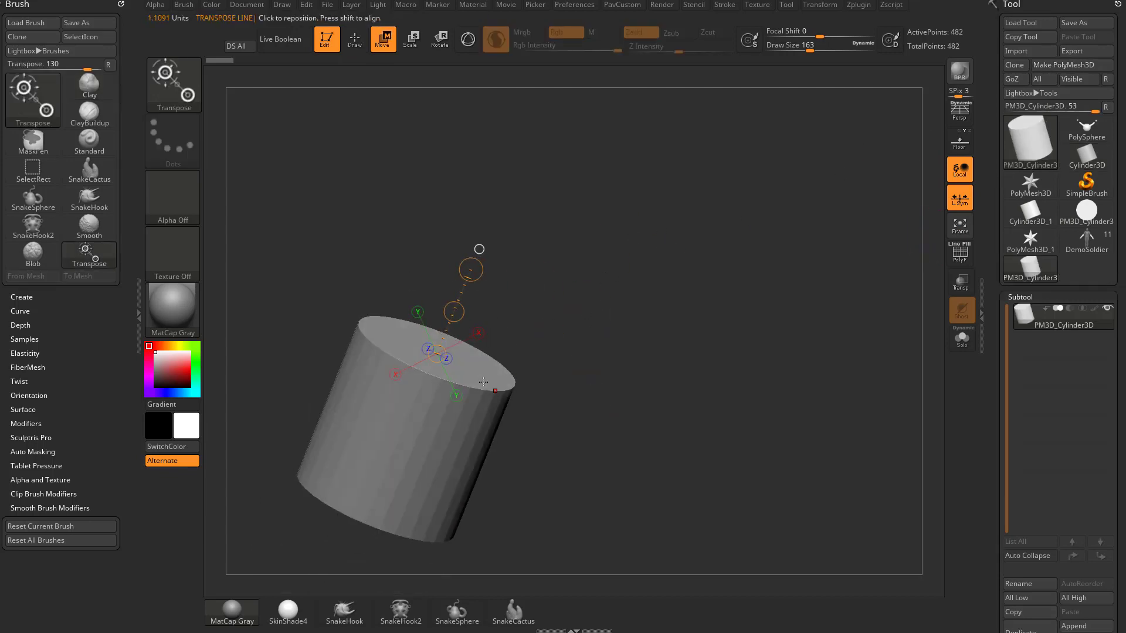
# Place the transpose line on the cylinder's curved side, about 1.11 units long, and reposition it on the end cap, about 0.21 units long
pyautogui.moveTo(483, 382); pyautogui.dragTo(515, 425)
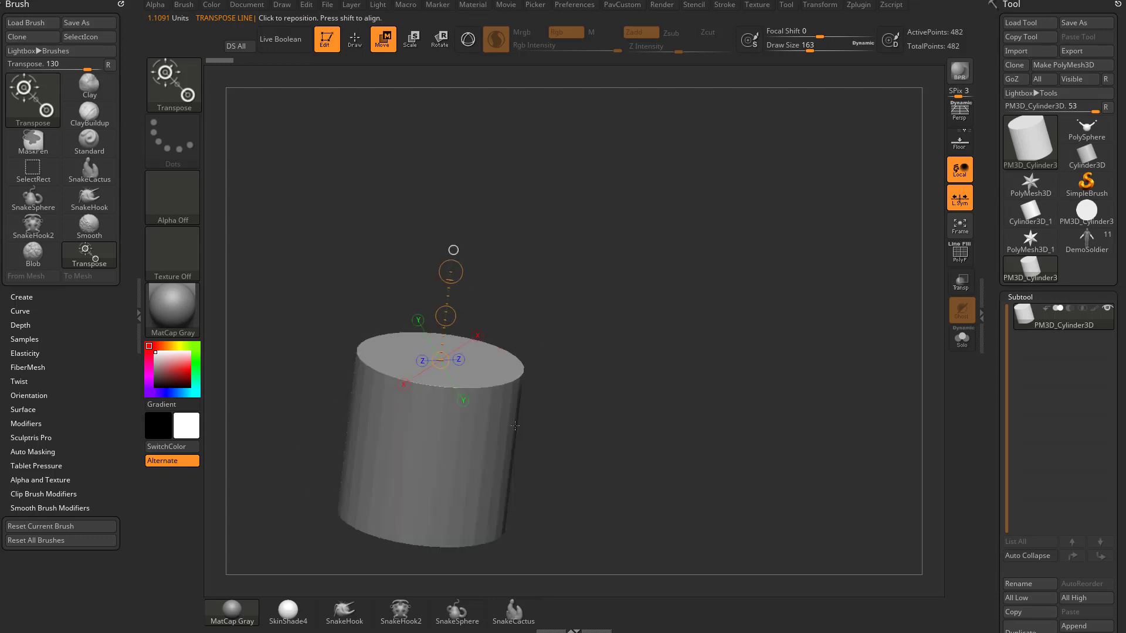
pyautogui.moveTo(599, 415); pyautogui.dragTo(510, 299)
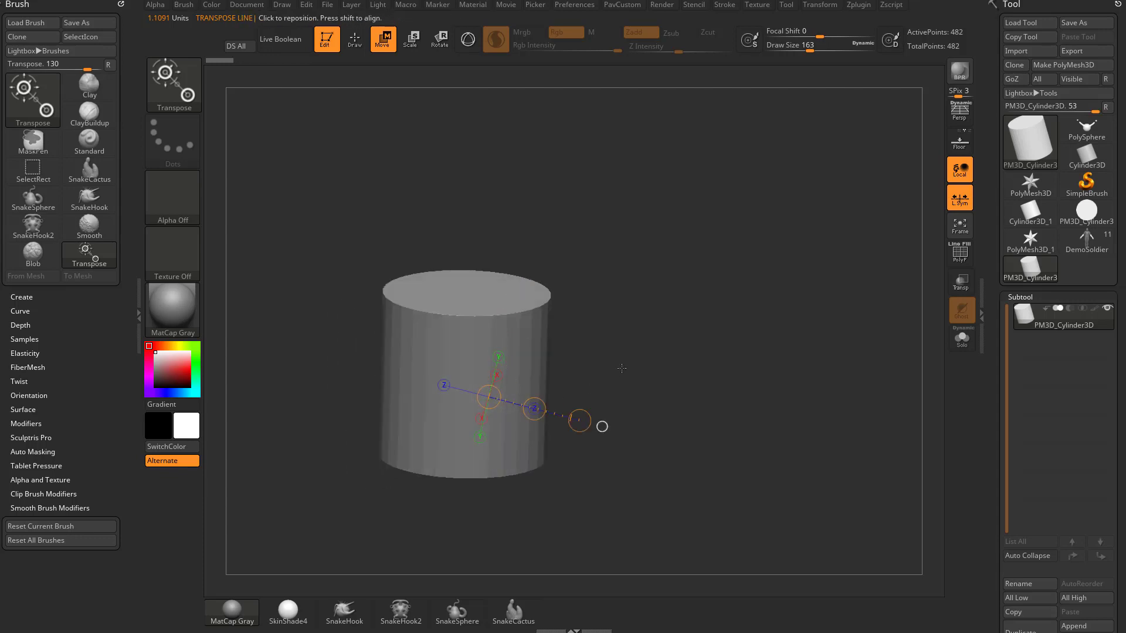
pyautogui.moveTo(578, 419); pyautogui.dragTo(466, 394)
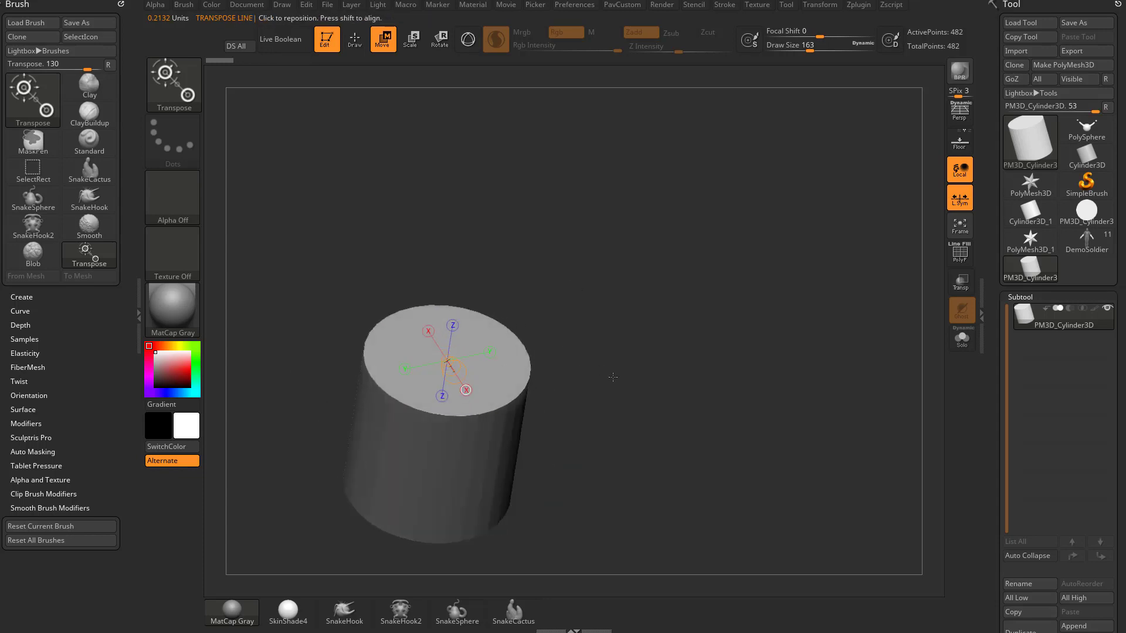
# Extend the transpose line from the cylinder's centre outwards, about 2.42 units long, and align the view to it
pyautogui.moveTo(613, 377)
pyautogui.mouseDown()
pyautogui.moveTo(639, 305)
pyautogui.moveTo(605, 376)
pyautogui.mouseUp()
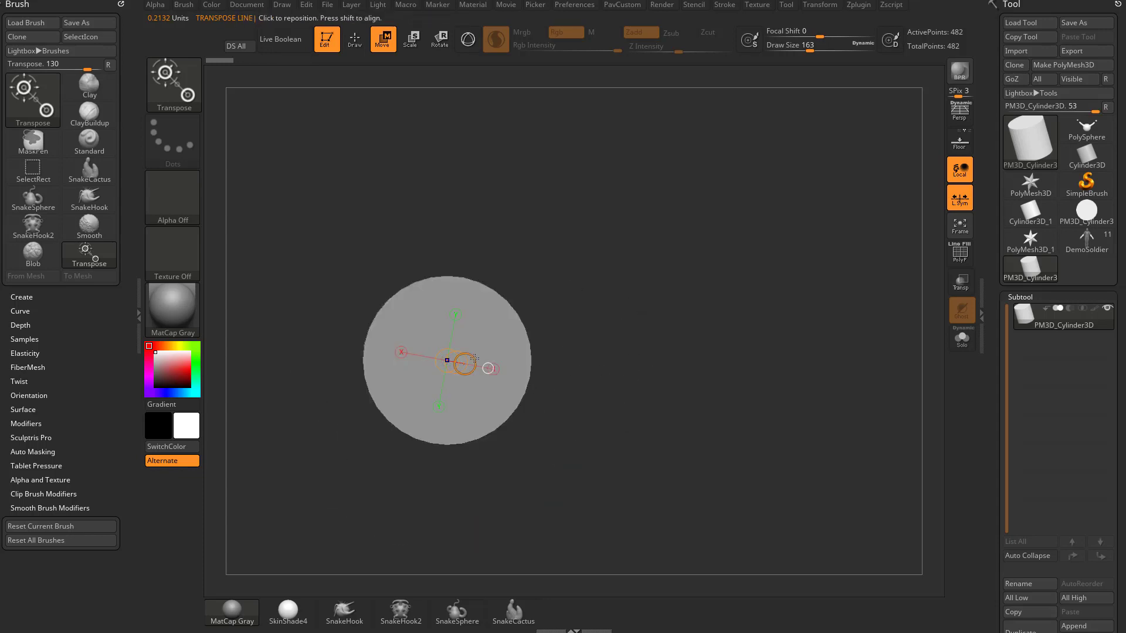
pyautogui.moveTo(474, 357); pyautogui.dragTo(608, 389)
pyautogui.moveTo(674, 375); pyautogui.dragTo(619, 397)
pyautogui.keyDown('alt'); pyautogui.moveTo(550, 288); pyautogui.dragTo(648, 295); pyautogui.keyUp('alt')
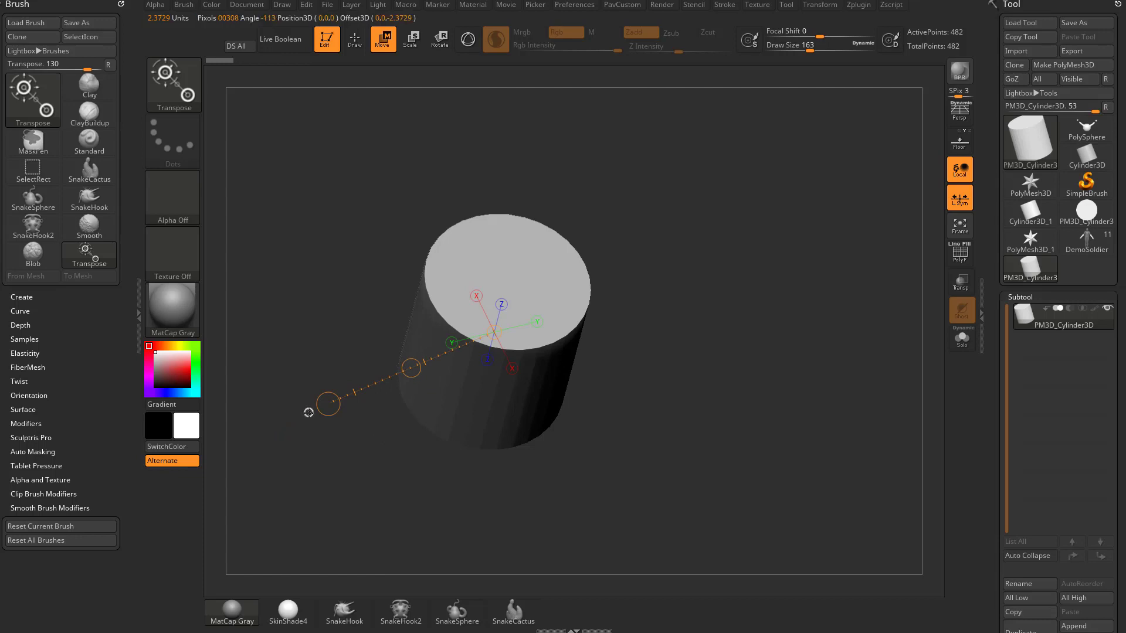
pyautogui.moveTo(308, 412); pyautogui.dragTo(444, 470)
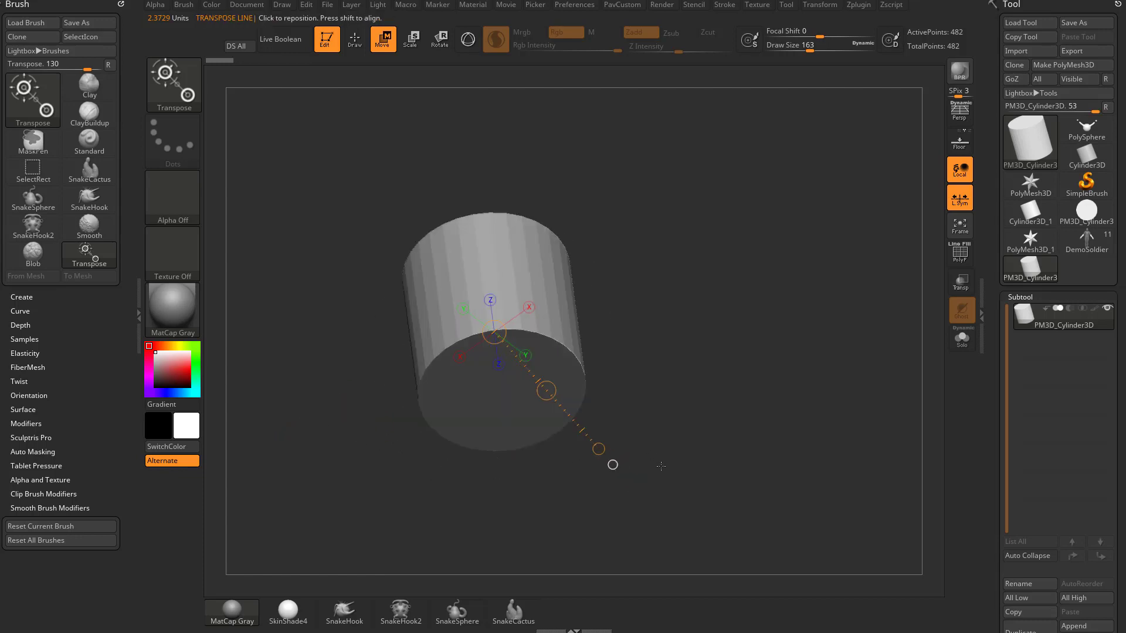
pyautogui.moveTo(661, 466); pyautogui.dragTo(774, 275)
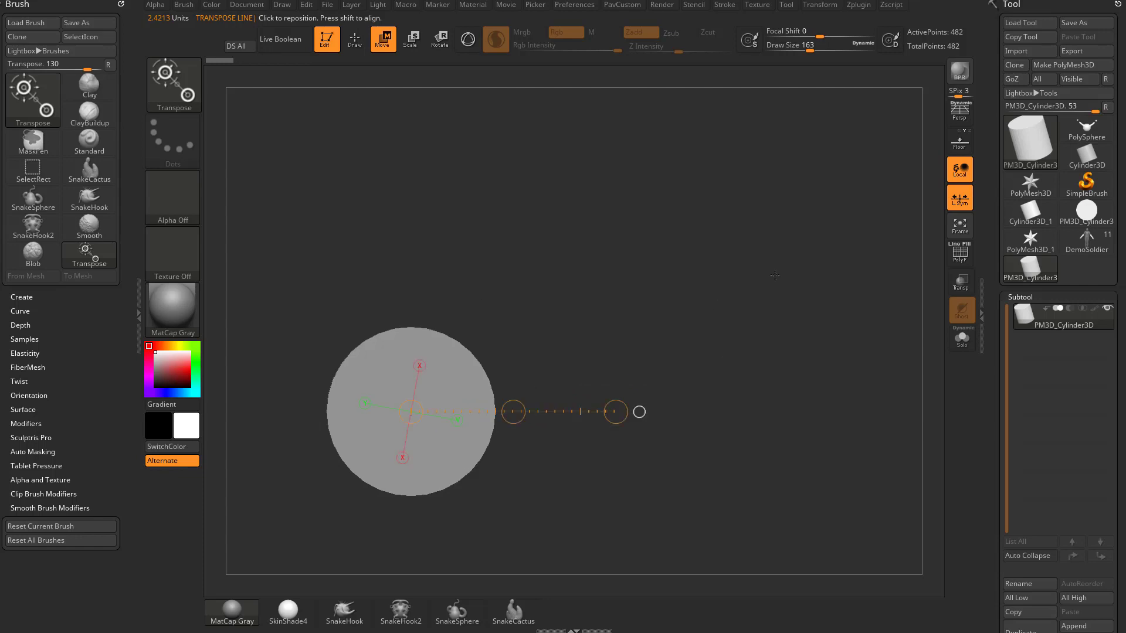
# Clear the canvas and draw a new Cube3D primitive on it in Edit mode
pyautogui.click(327, 39)
pyautogui.hotkey('ctrl', 'n')
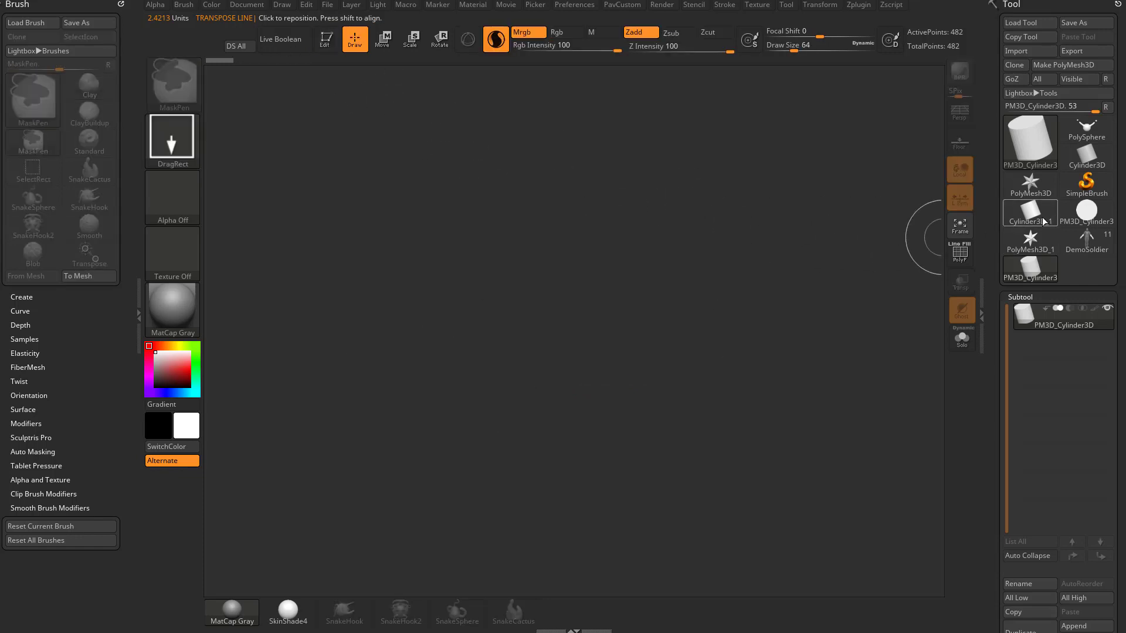
pyautogui.click(1087, 182)
pyautogui.click(1043, 146)
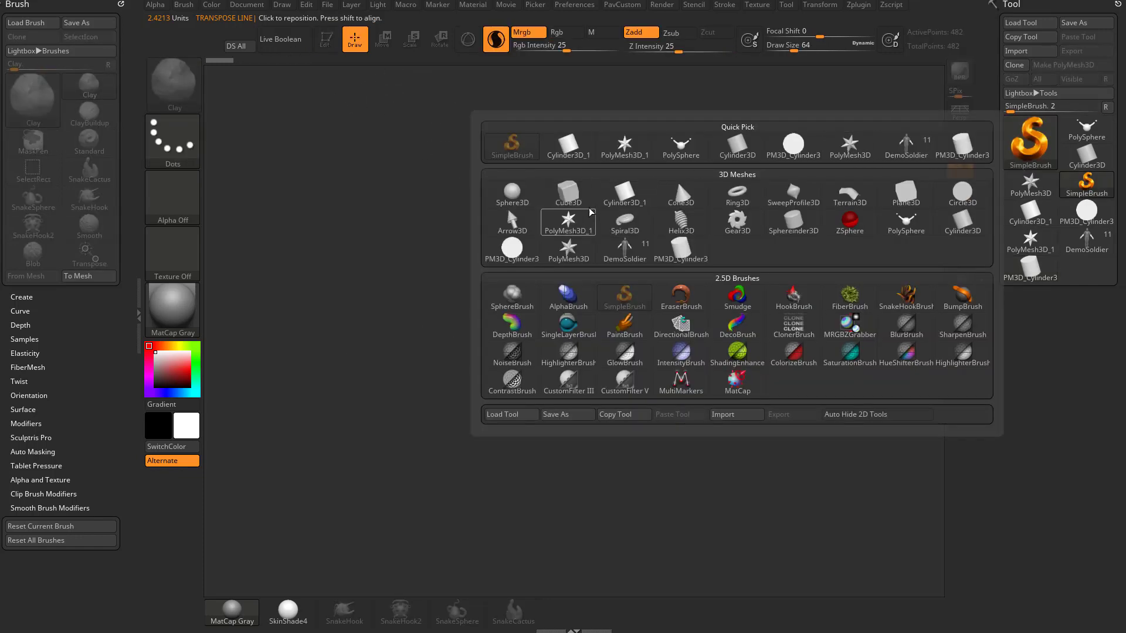
pyautogui.click(570, 193)
pyautogui.moveTo(485, 339); pyautogui.dragTo(297, 125)
pyautogui.press('t')
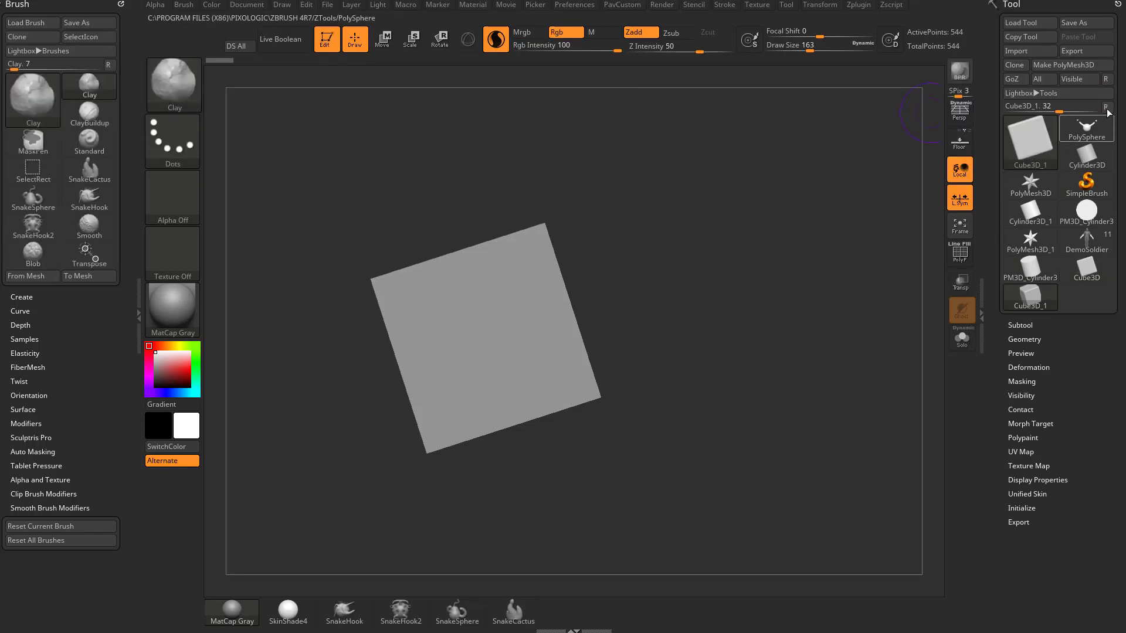
# Convert the cube to a PolyMesh3D and flatten it into a thin plate with the transpose line in Move mode
pyautogui.click(1063, 64)
pyautogui.moveTo(833, 152); pyautogui.dragTo(691, 251)
pyautogui.press('w')
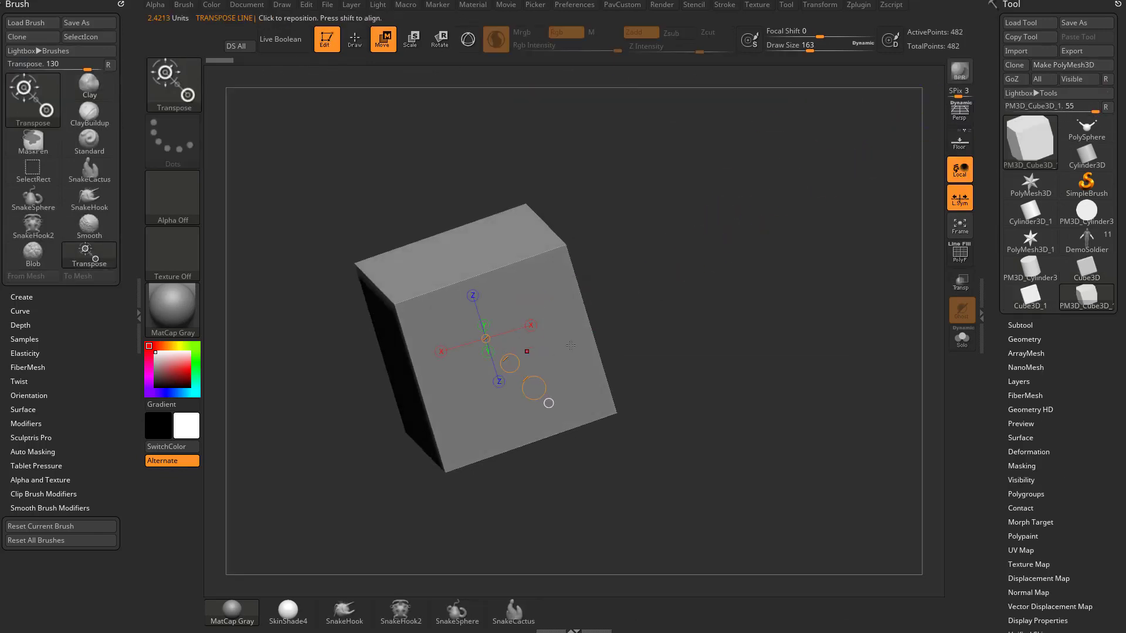
pyautogui.moveTo(570, 346); pyautogui.dragTo(517, 352, button='right')
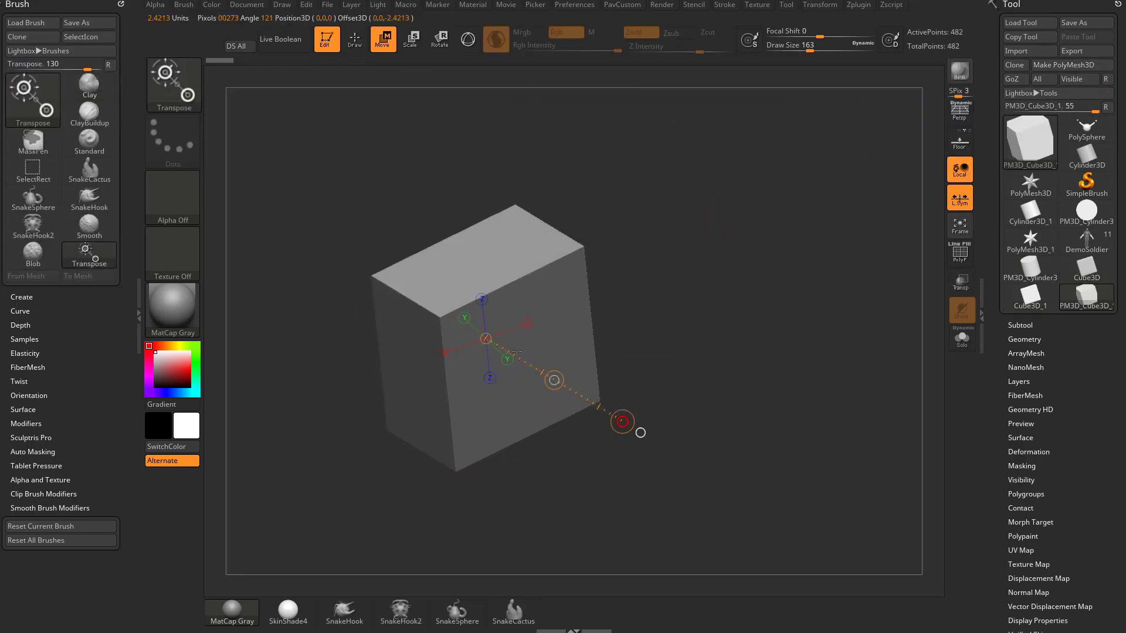
pyautogui.moveTo(554, 380); pyautogui.dragTo(524, 361)
pyautogui.press('q')
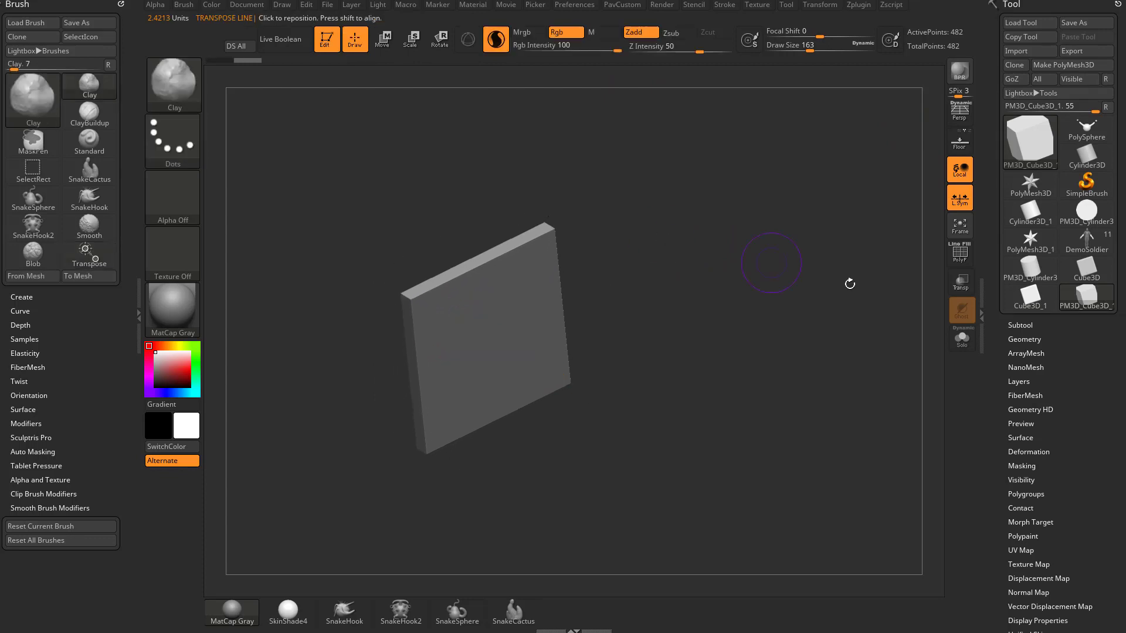
# Apply DynaMesh at resolution 128 to the plate and face its front
pyautogui.click(1022, 343)
pyautogui.press('shift')
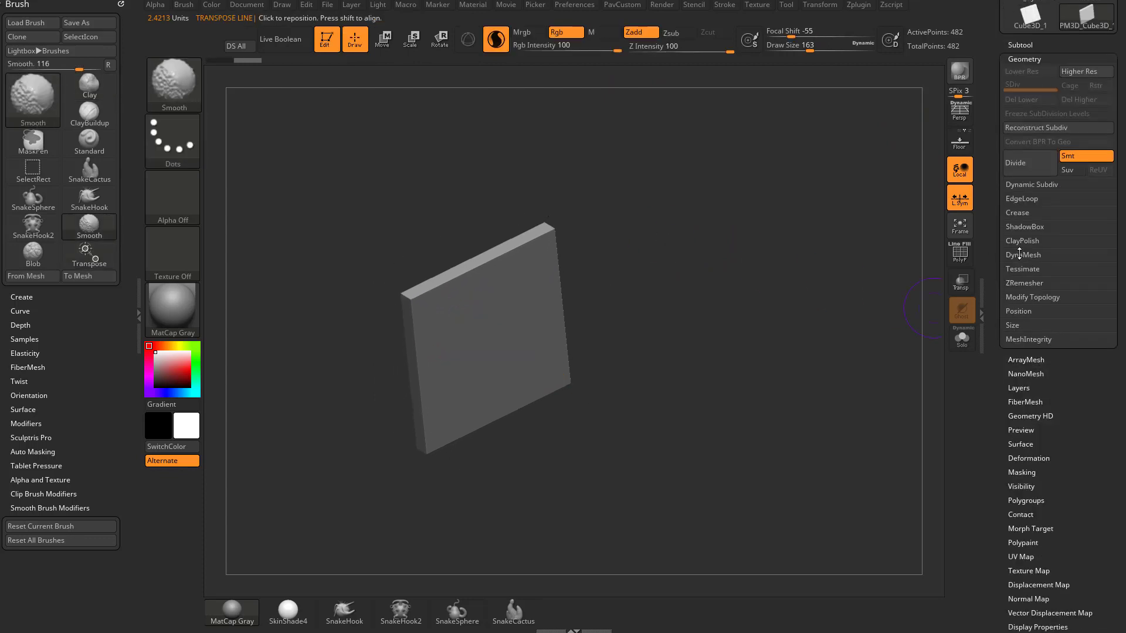
pyautogui.click(1019, 254)
pyautogui.click(1029, 275)
pyautogui.keyDown('shift'); pyautogui.moveTo(754, 307); pyautogui.dragTo(669, 306); pyautogui.keyUp('shift')
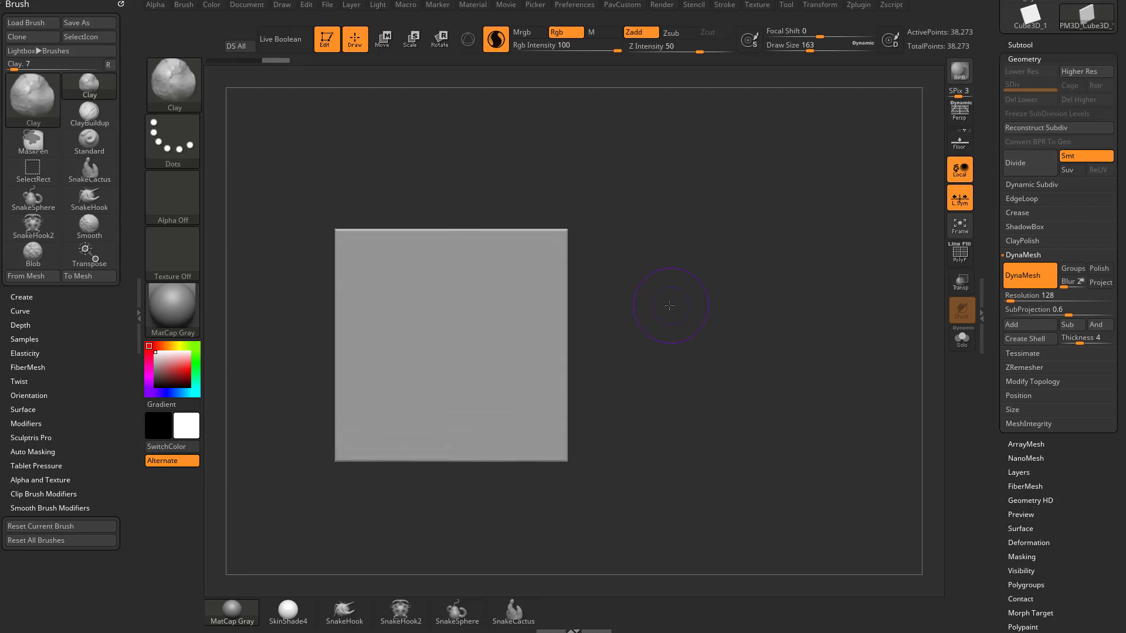
# Sculpt a straight horizontal test ridge across the plate's upper half with the Standard brush at draw size 37
pyautogui.press('w')
pyautogui.press('q')
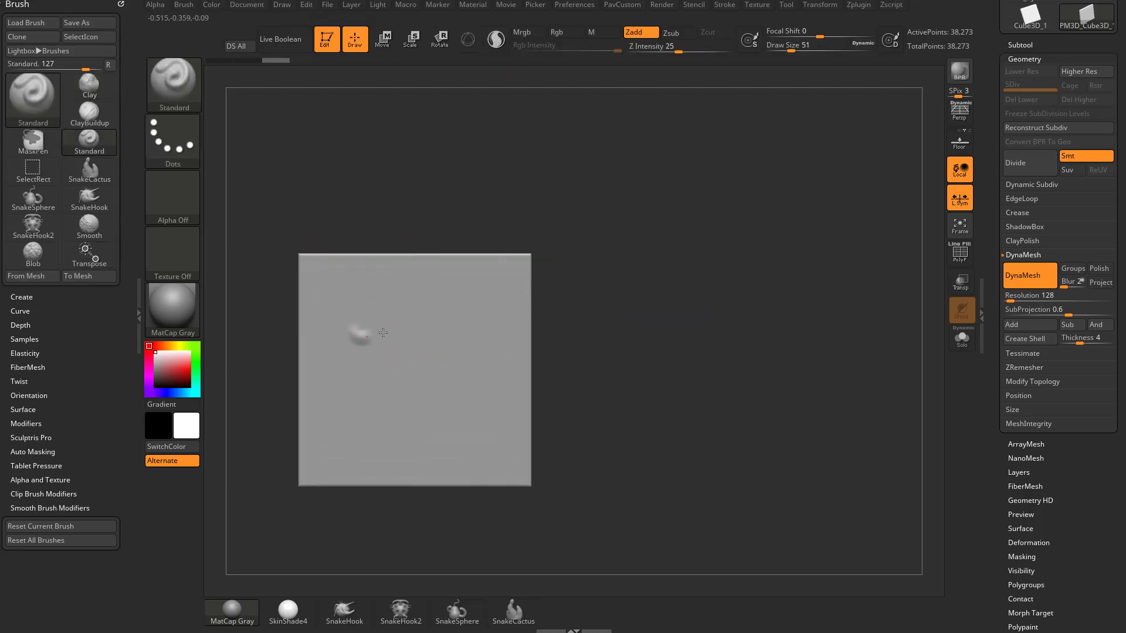
pyautogui.moveTo(365, 328)
pyautogui.mouseDown()
pyautogui.moveTo(463, 311)
pyautogui.moveTo(347, 321)
pyautogui.mouseUp()
pyautogui.hotkey('ctrl', 'z')
pyautogui.press('s')
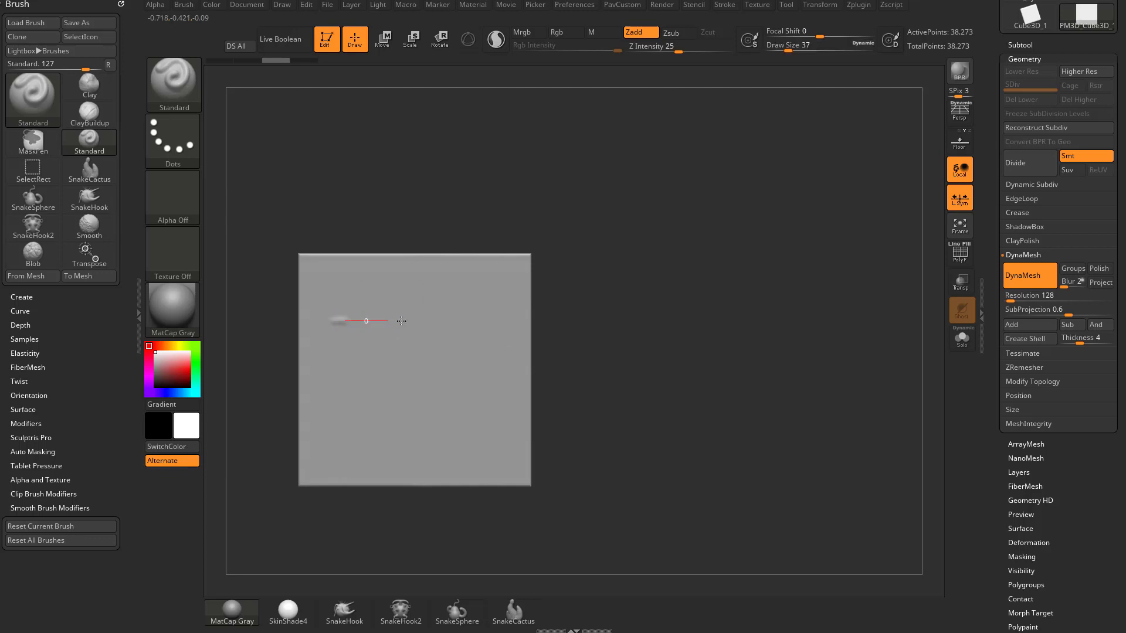
pyautogui.moveTo(496, 319); pyautogui.dragTo(496, 319)
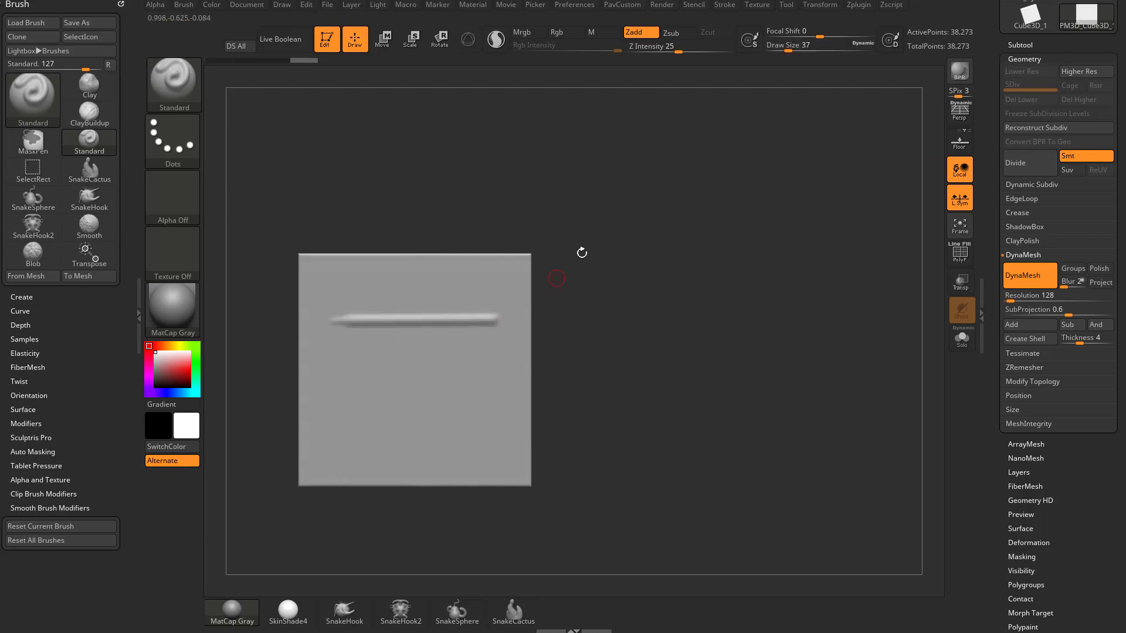
# Change a stroke setting, try a straight diagonal ridge across the plate's lower half, and undo both test ridges
pyautogui.click(720, 5)
pyautogui.click(756, 198)
pyautogui.moveTo(503, 458); pyautogui.dragTo(504, 457)
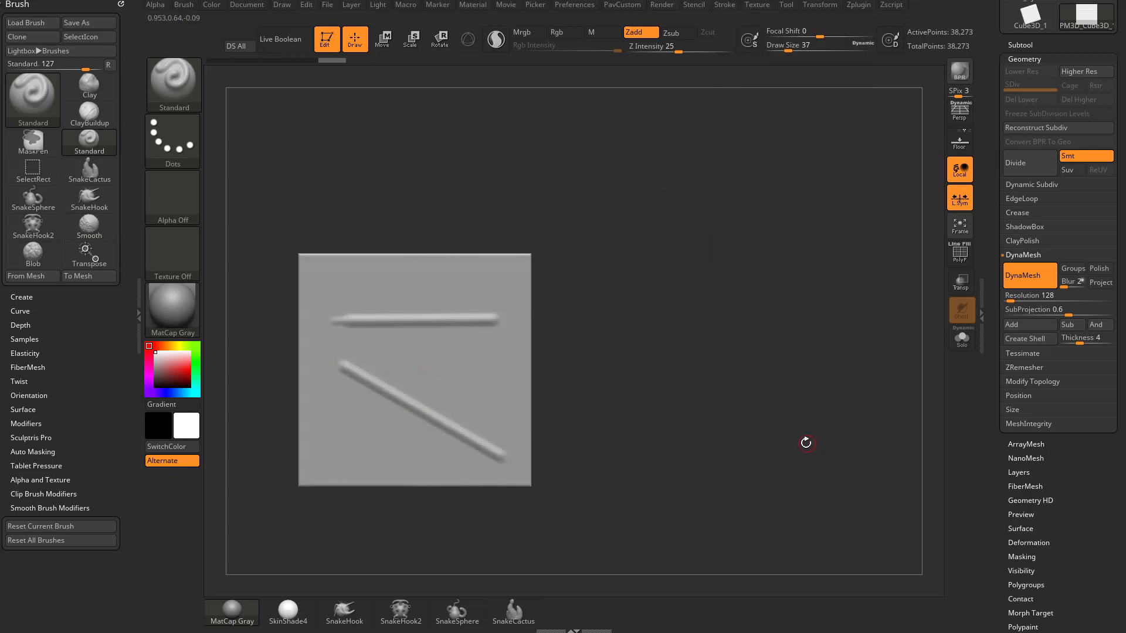
pyautogui.hotkey('ctrl', 'z')
pyautogui.hotkey('ctrl', 'z')
# Try straight horizontal, diagonal and vertical ridges on the plate with the Standard brush, and undo them
pyautogui.click(725, 5)
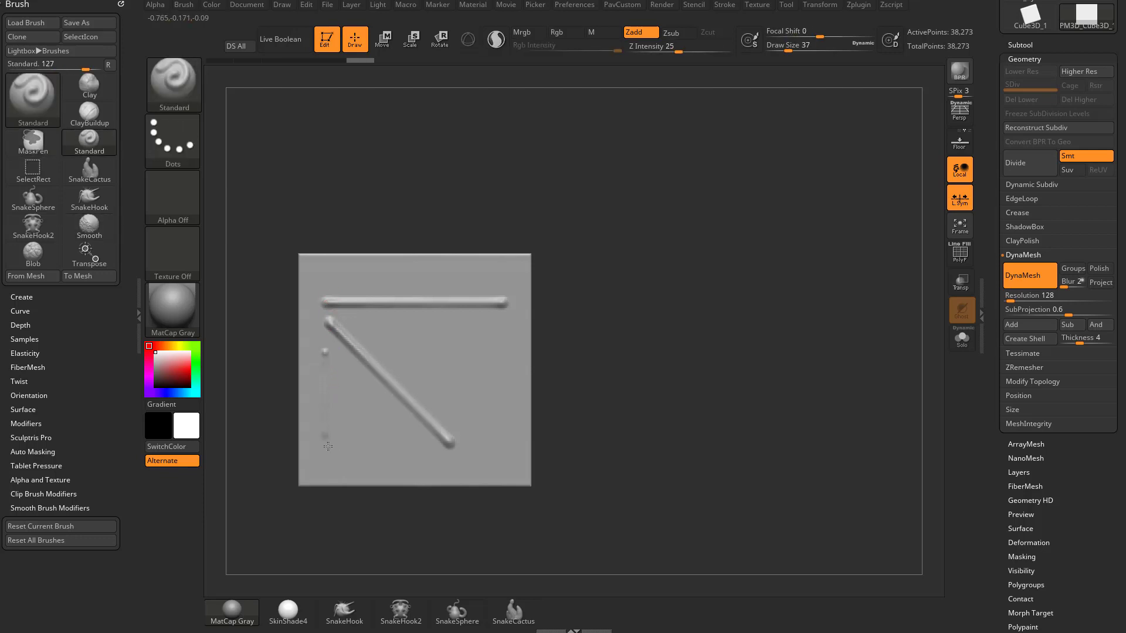
pyautogui.keyDown('shift'); pyautogui.moveTo(328, 447); pyautogui.dragTo(326, 472); pyautogui.keyUp('shift')
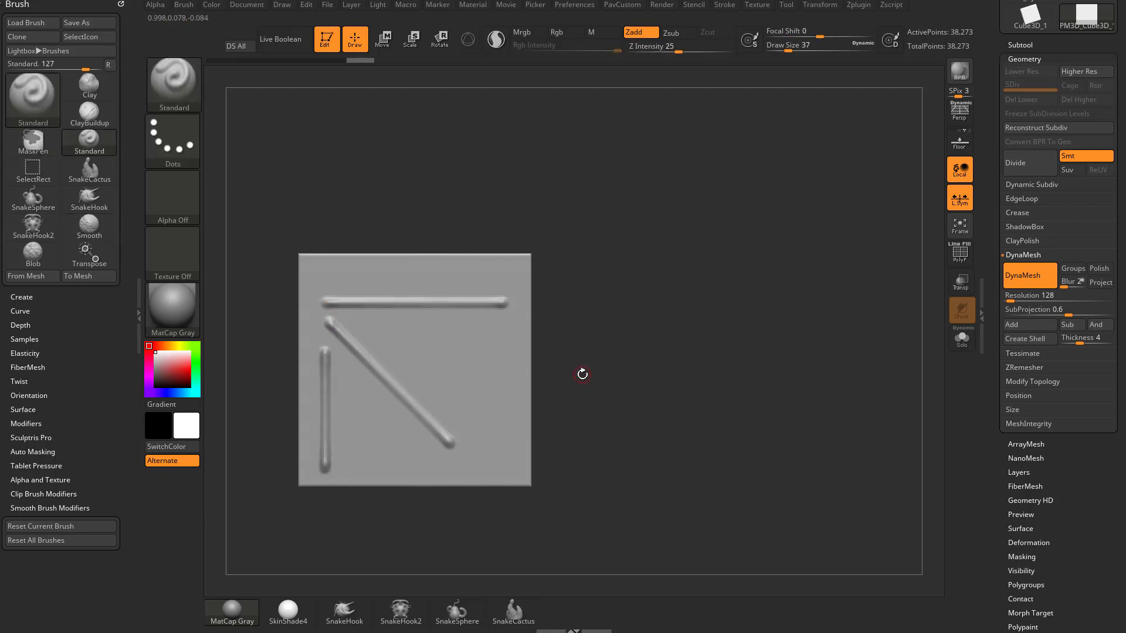
pyautogui.hotkey('ctrl', 'z')
pyautogui.hotkey('ctrl', 'z')
pyautogui.hotkey('ctrl', 'z')
pyautogui.hotkey('ctrl', 'z')
# Lay a transpose line about 2.09 units long diagonally across the plate and align the view so the line runs horizontally
pyautogui.press('w')
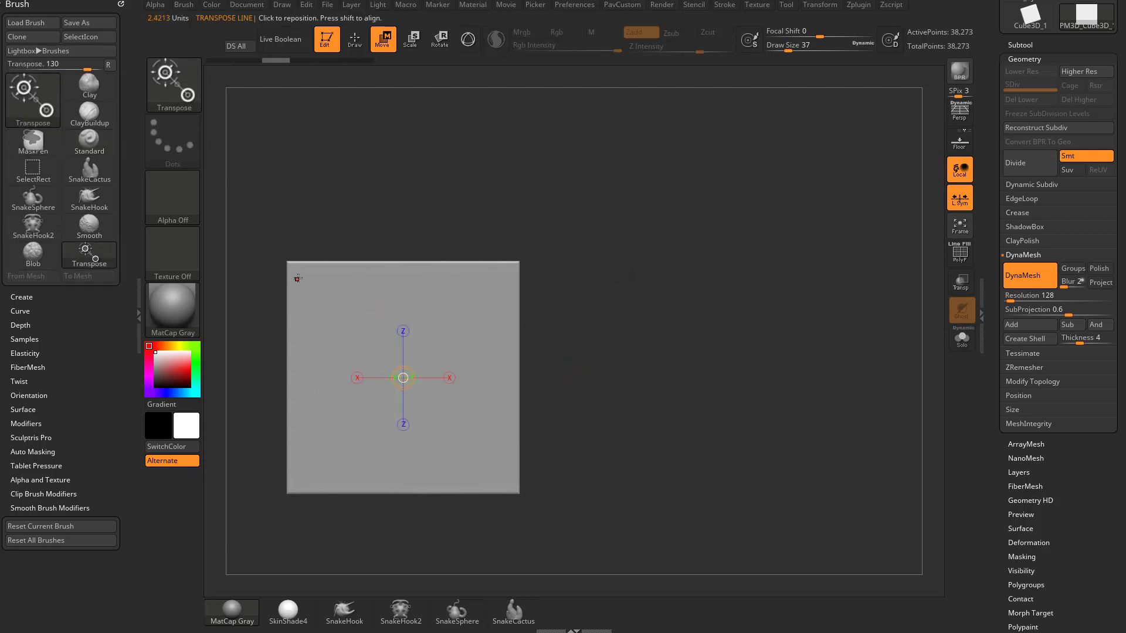
pyautogui.moveTo(299, 274); pyautogui.dragTo(431, 481)
pyautogui.hotkey('ctrl', 'z')
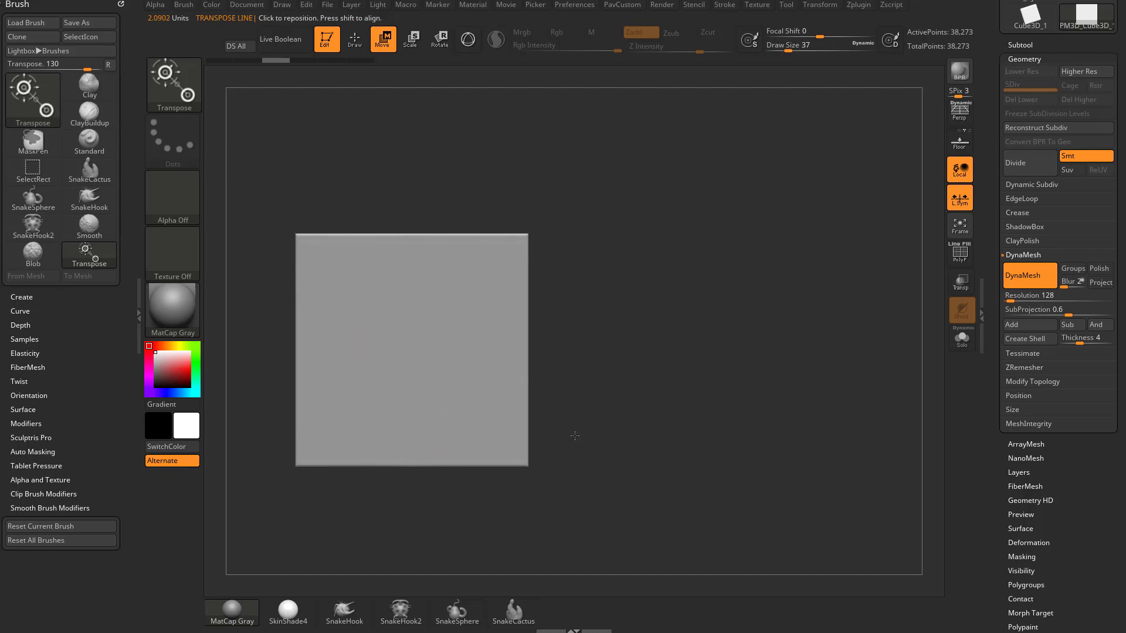
pyautogui.press('ctrl')
pyautogui.moveTo(451, 472); pyautogui.dragTo(578, 244)
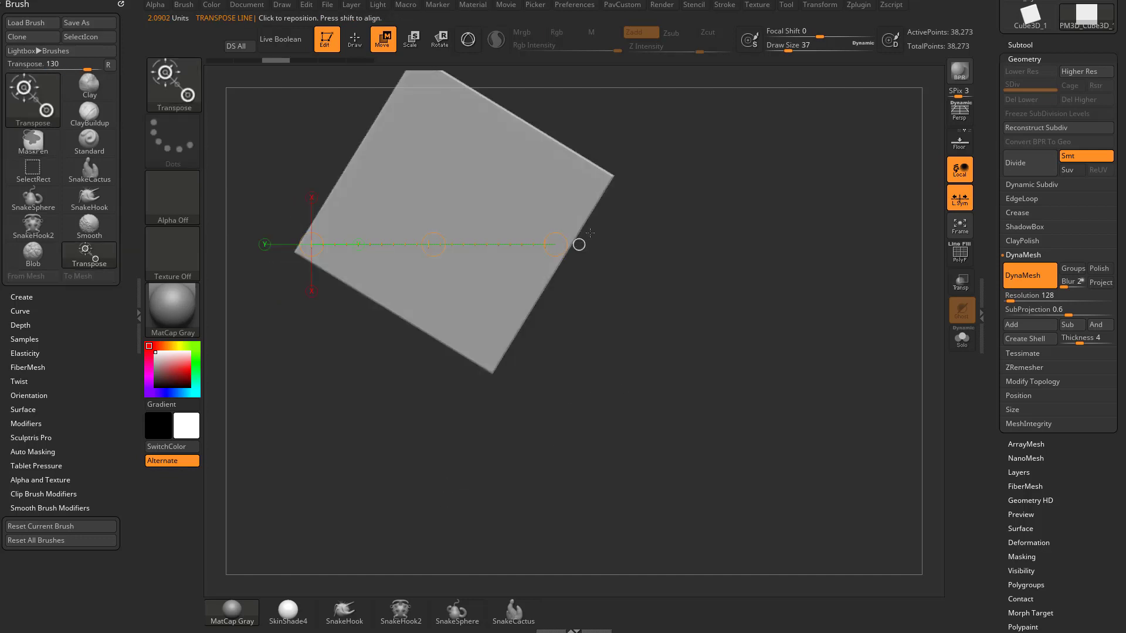
pyautogui.keyDown('alt'); pyautogui.moveTo(662, 270); pyautogui.dragTo(597, 394); pyautogui.keyUp('alt')
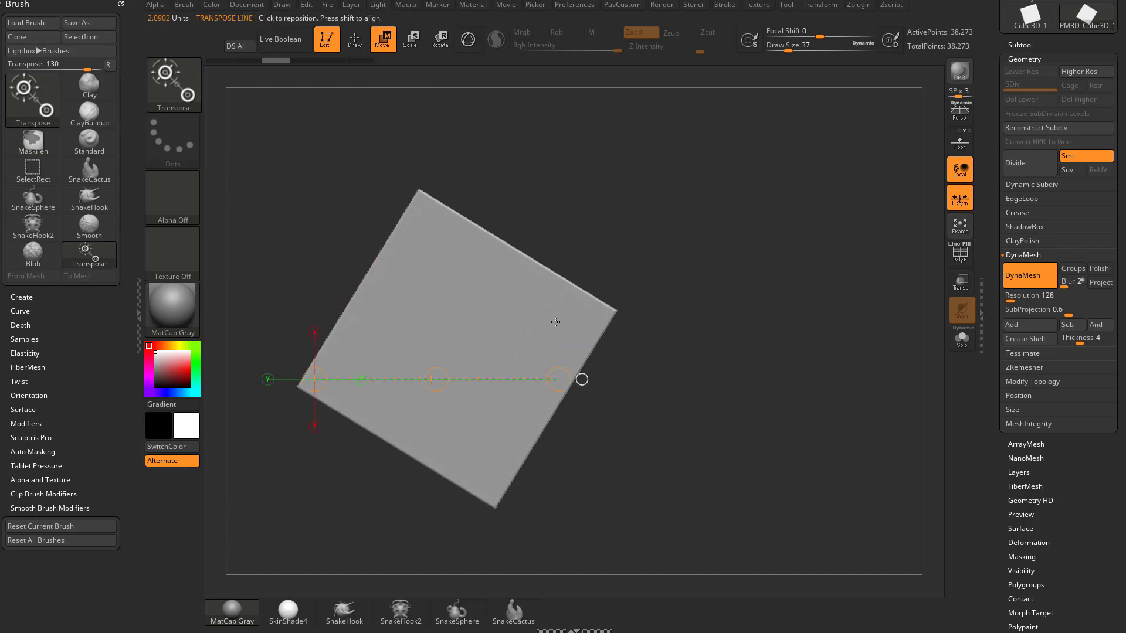
# Sculpt a straight horizontal ridge across the rotated plate along the transpose line's direction with the Standard brush
pyautogui.press('b')
pyautogui.press('s')
pyautogui.press('t')
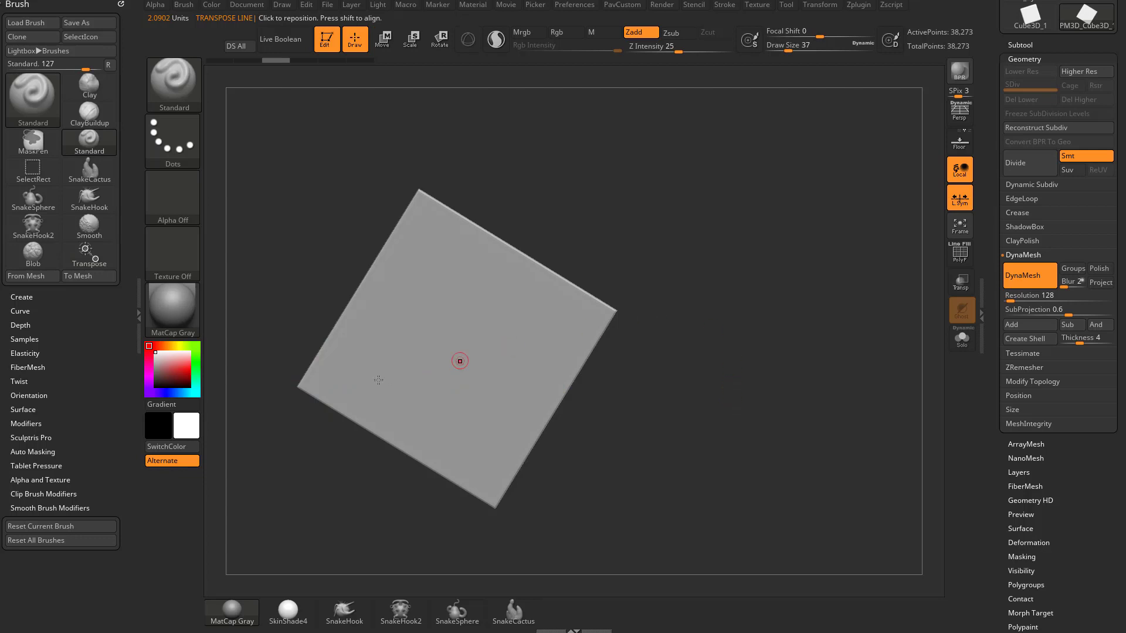
pyautogui.moveTo(322, 387)
pyautogui.mouseDown()
pyautogui.moveTo(541, 396)
pyautogui.moveTo(317, 387)
pyautogui.mouseUp()
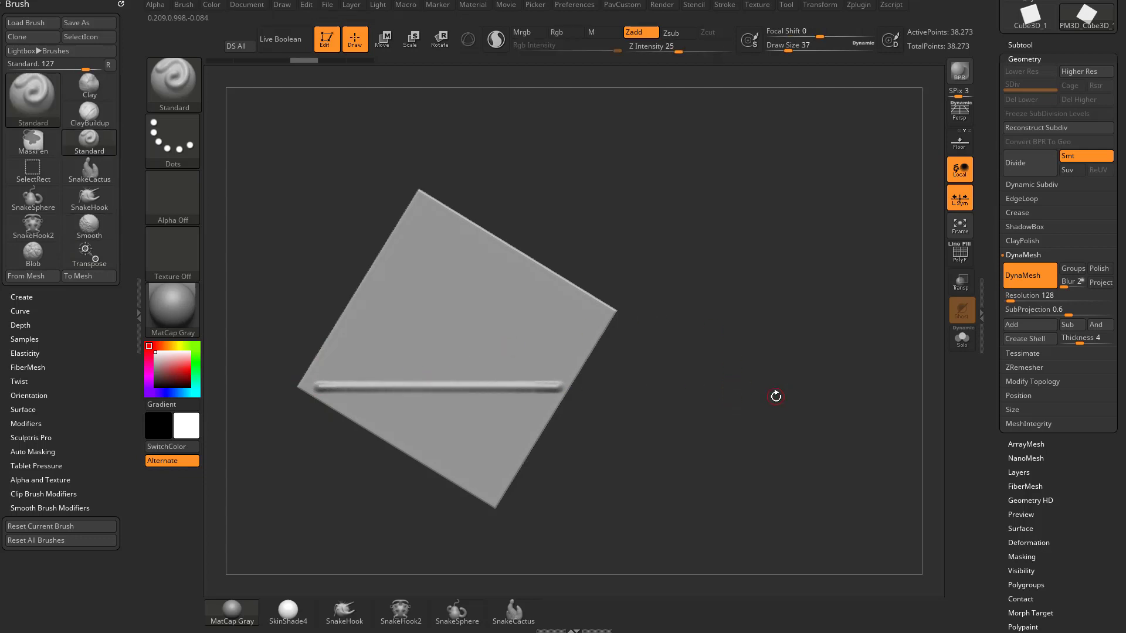
# Align the view to a second transpose line about 1.79 units long, sculpt a straight ridge crossing the first, and return to Move mode
pyautogui.press('w')
pyautogui.moveTo(528, 275)
pyautogui.mouseDown()
pyautogui.moveTo(372, 408)
pyautogui.moveTo(376, 421)
pyautogui.mouseUp()
pyautogui.press('q')
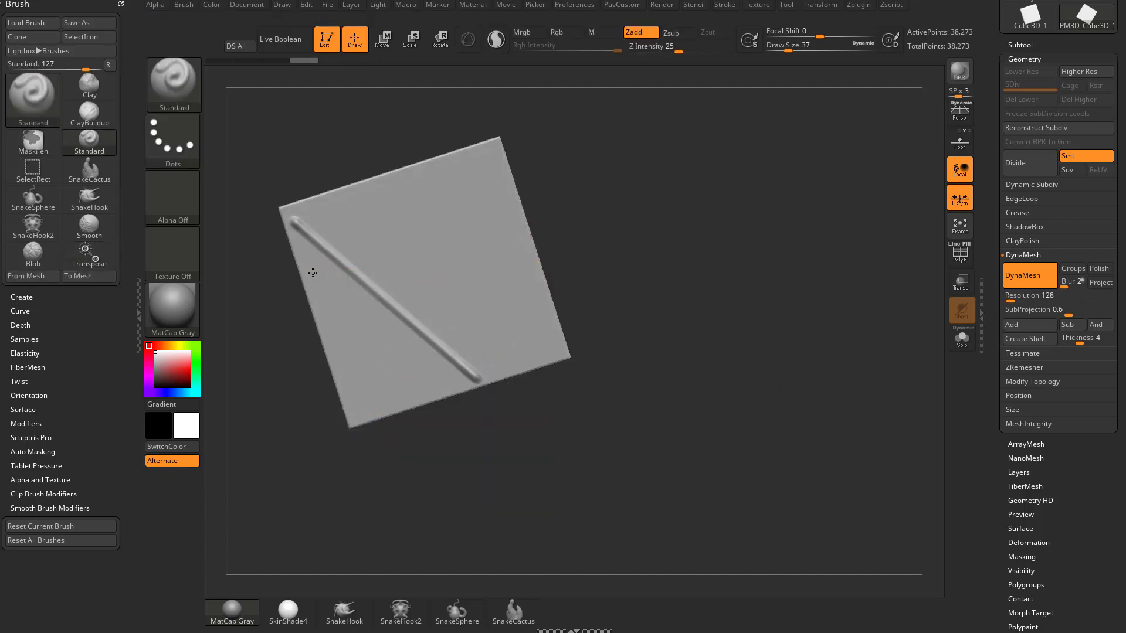
pyautogui.moveTo(308, 272)
pyautogui.mouseDown()
pyautogui.moveTo(493, 273)
pyautogui.moveTo(302, 271)
pyautogui.mouseUp()
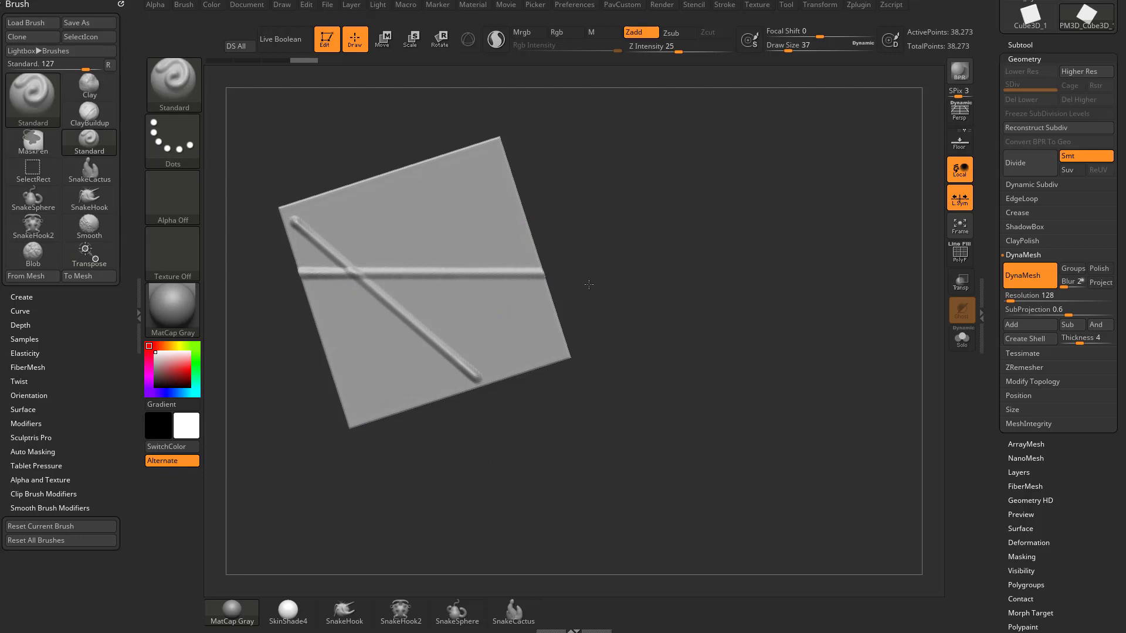
pyautogui.moveTo(718, 275); pyautogui.dragTo(745, 332)
pyautogui.press('w')
pyautogui.keyDown('shift'); pyautogui.moveTo(603, 332); pyautogui.dragTo(600, 345); pyautogui.keyUp('shift')
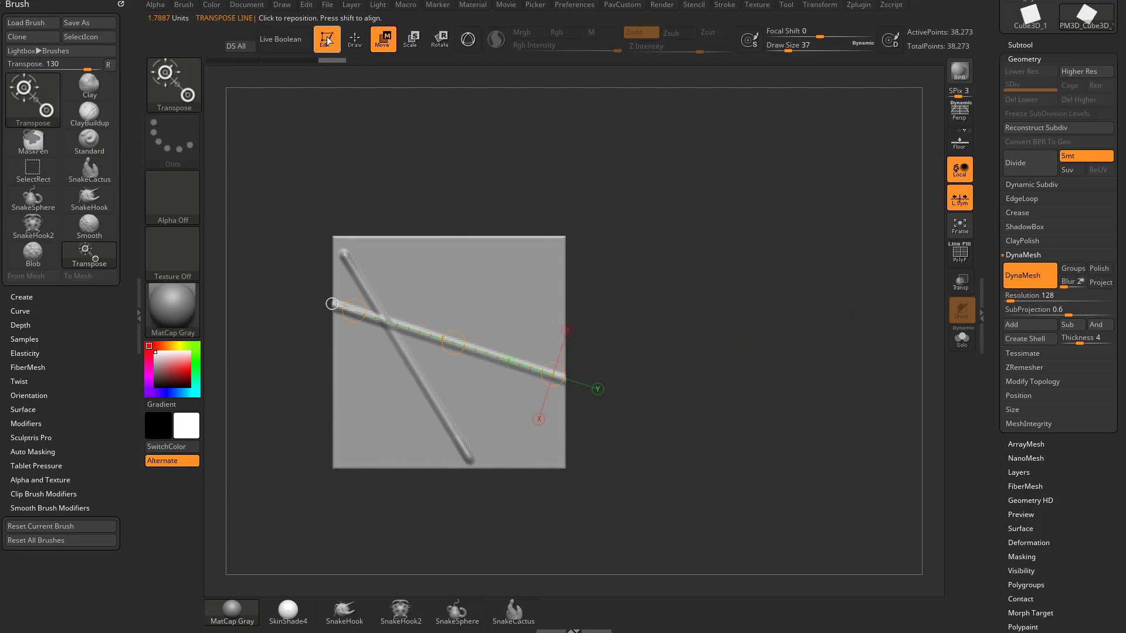